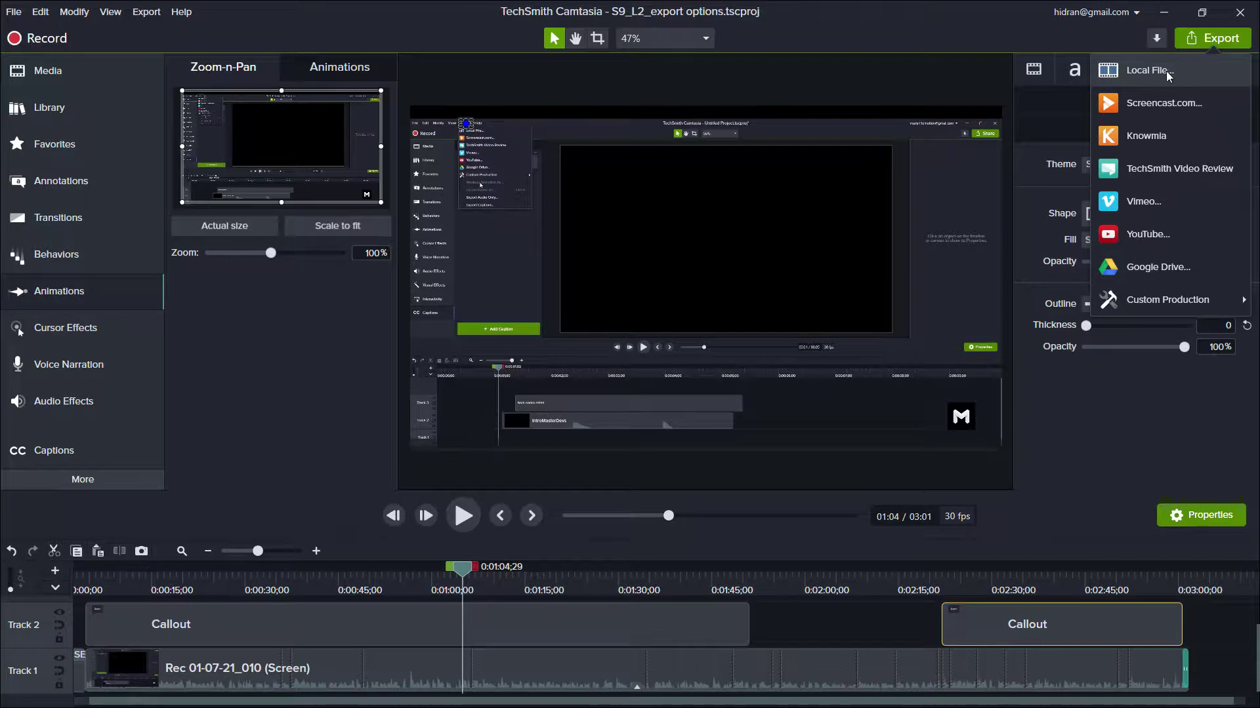
- Choose the Share to Google Drive production option and sign in to the Google account
click(703, 220)
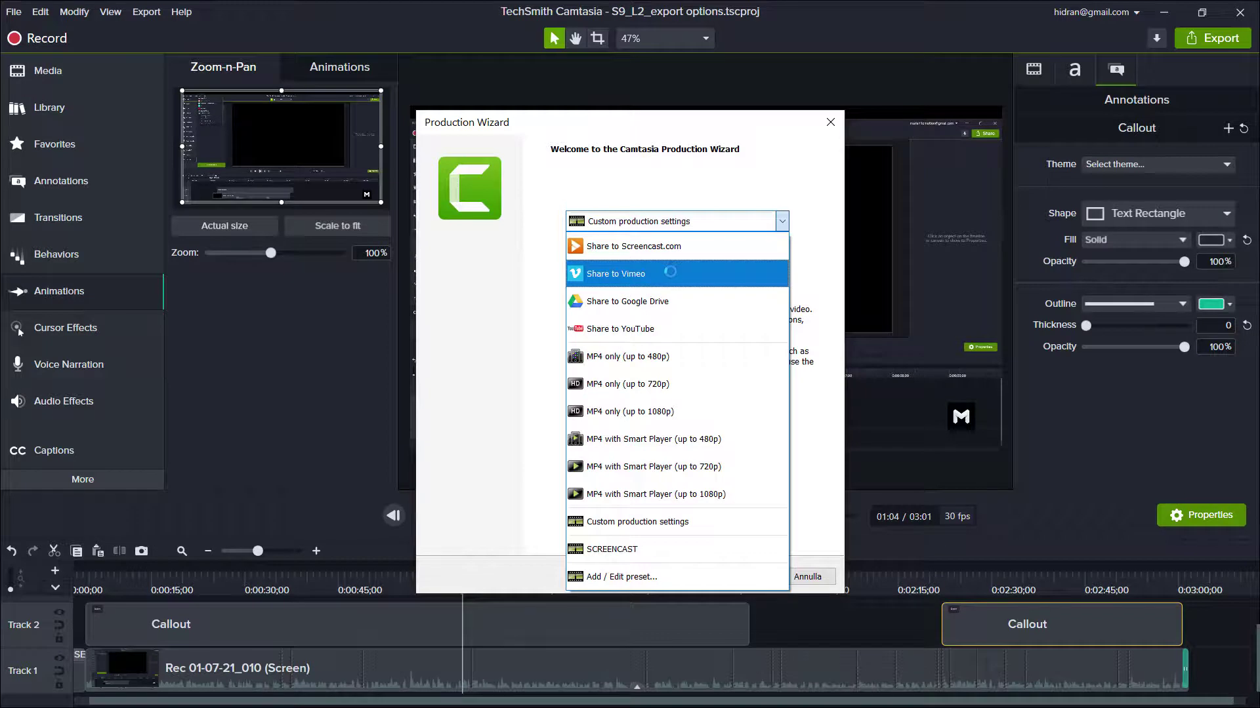
click(661, 305)
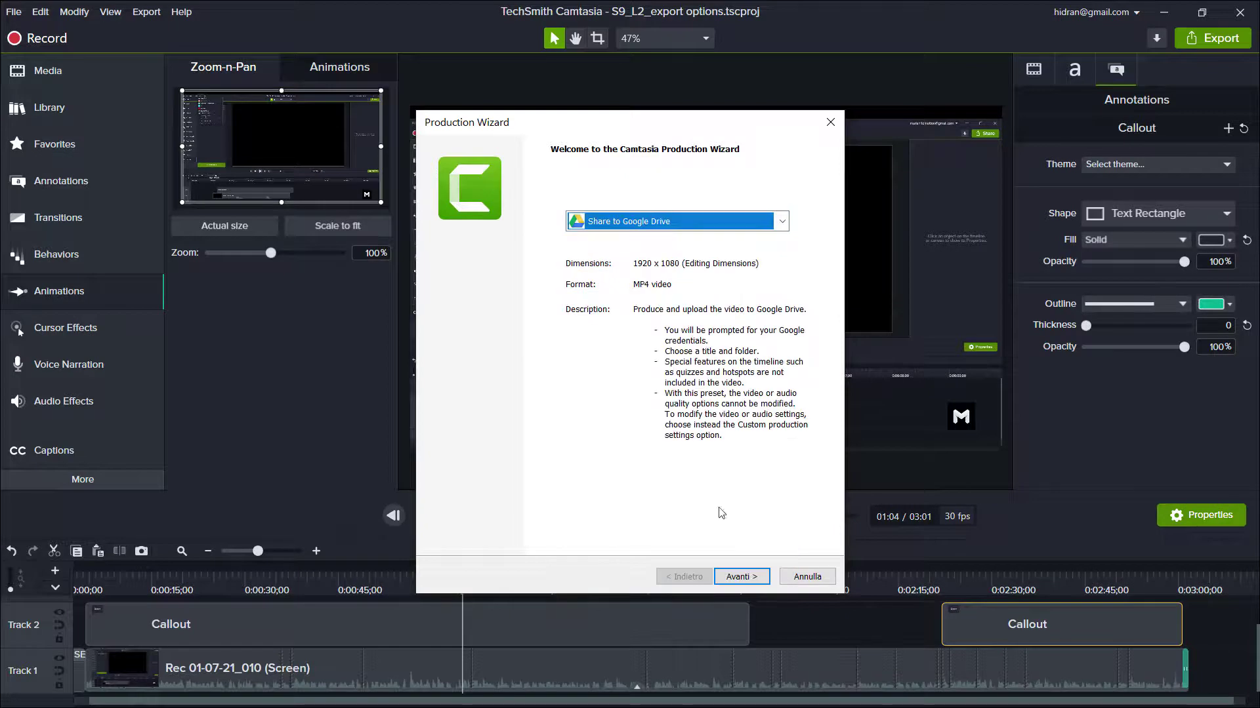
click(741, 579)
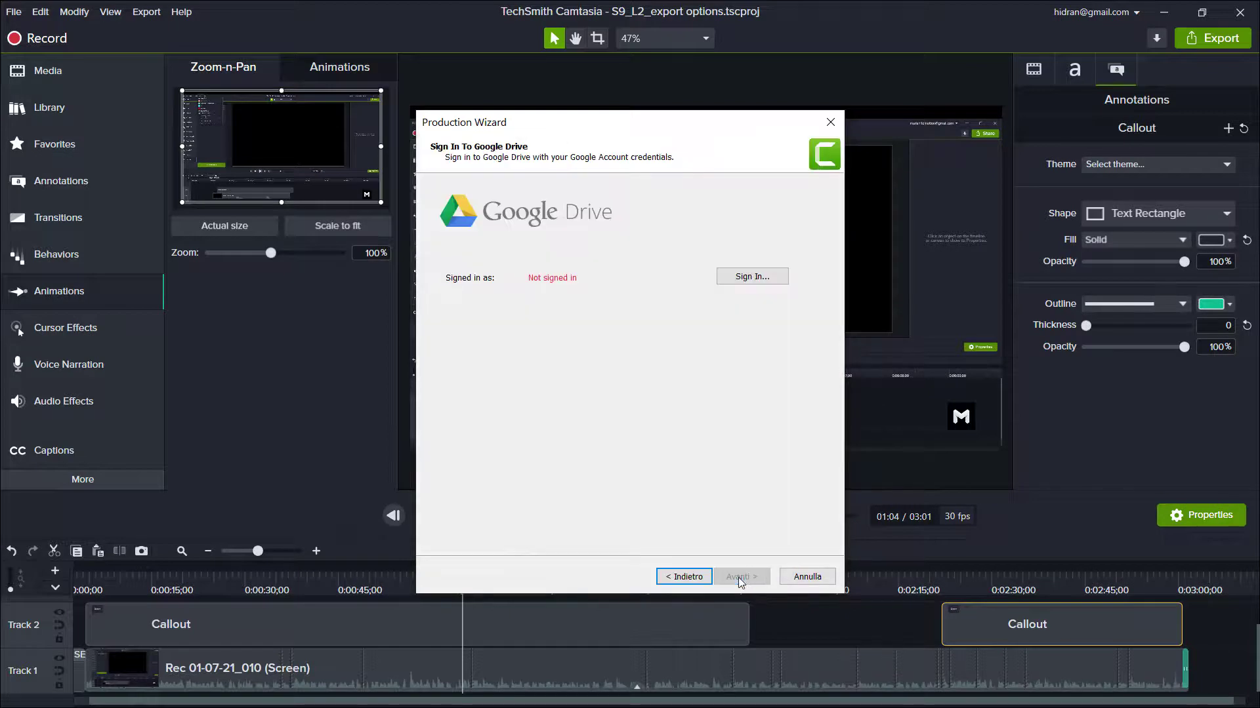
click(751, 278)
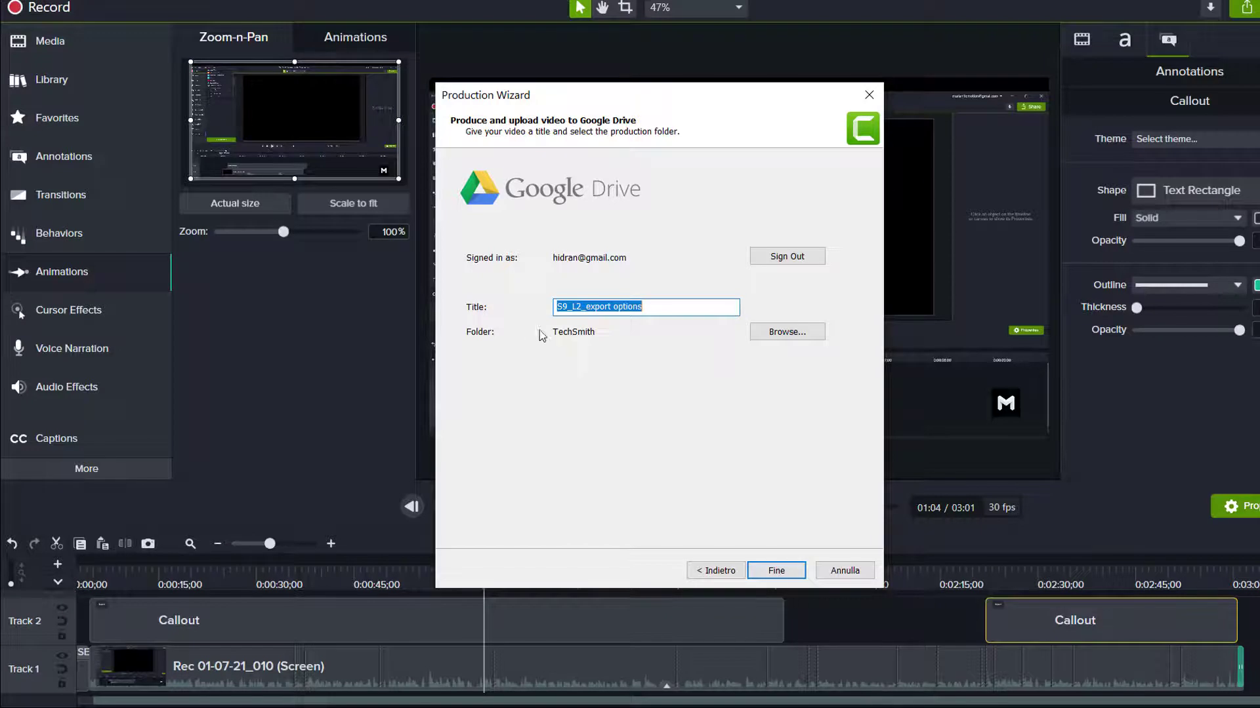
- Look through the available Google Drive destination folders, then return to the production option selection without uploading
click(762, 334)
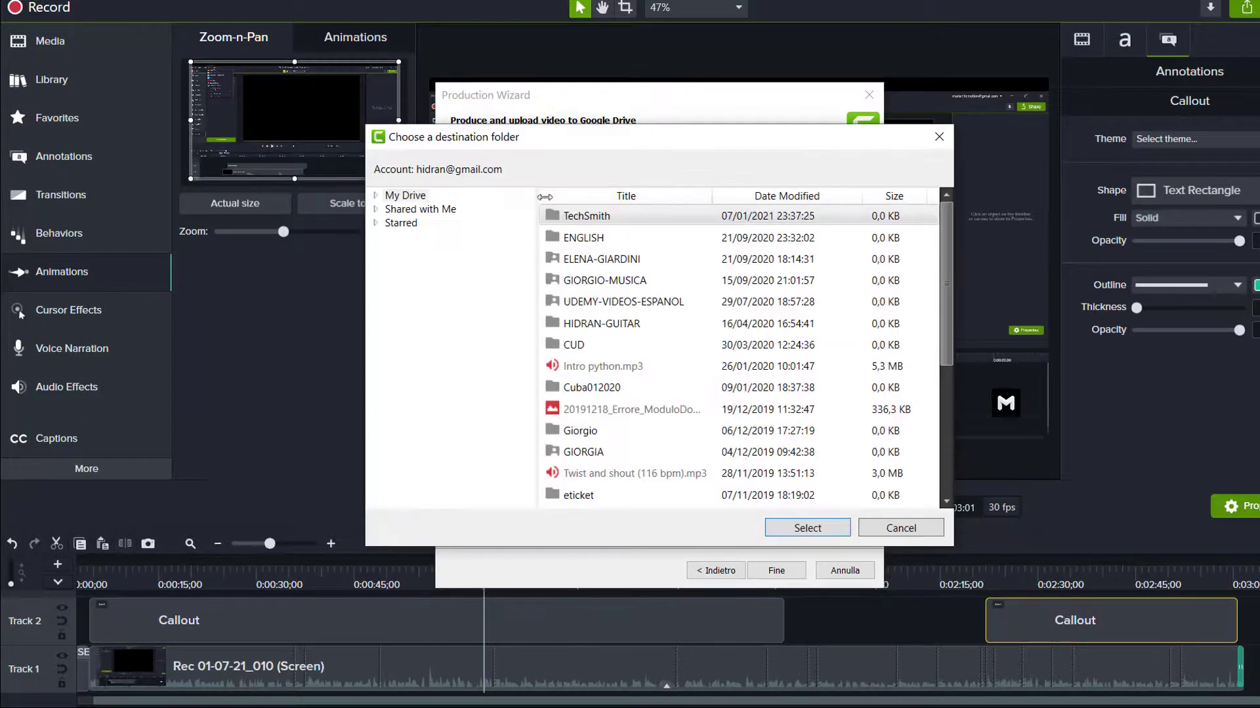
click(904, 530)
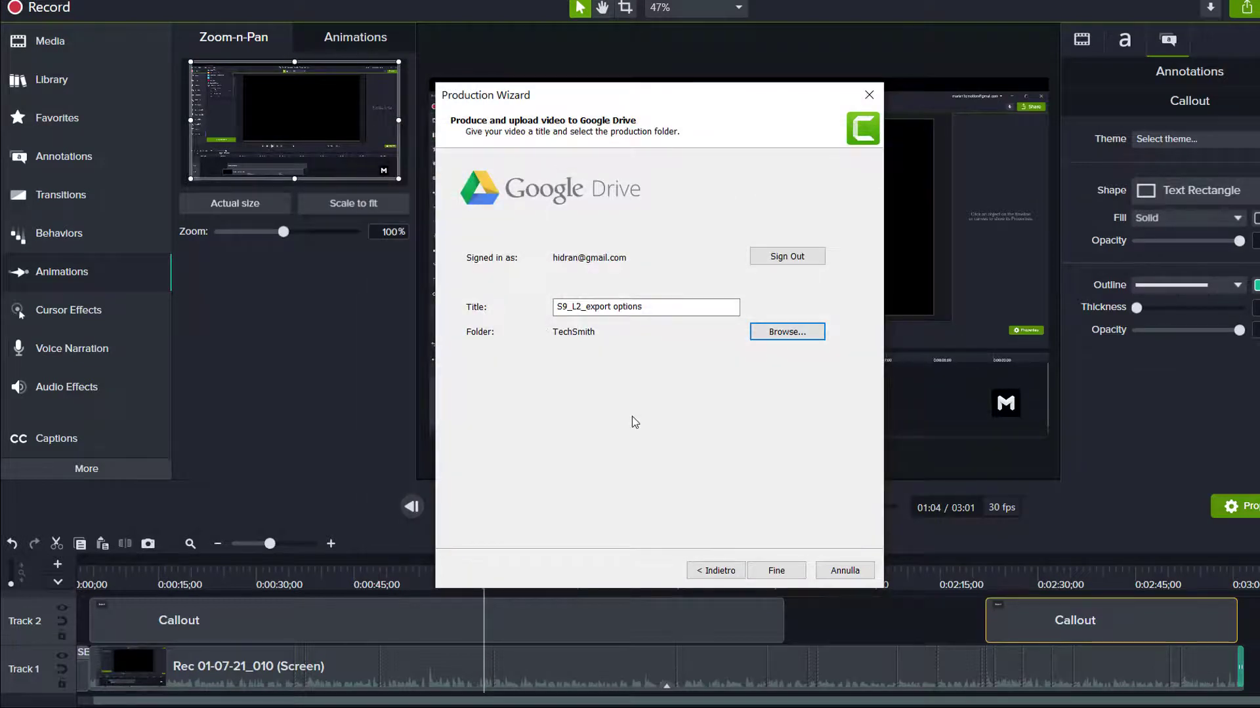
click(713, 571)
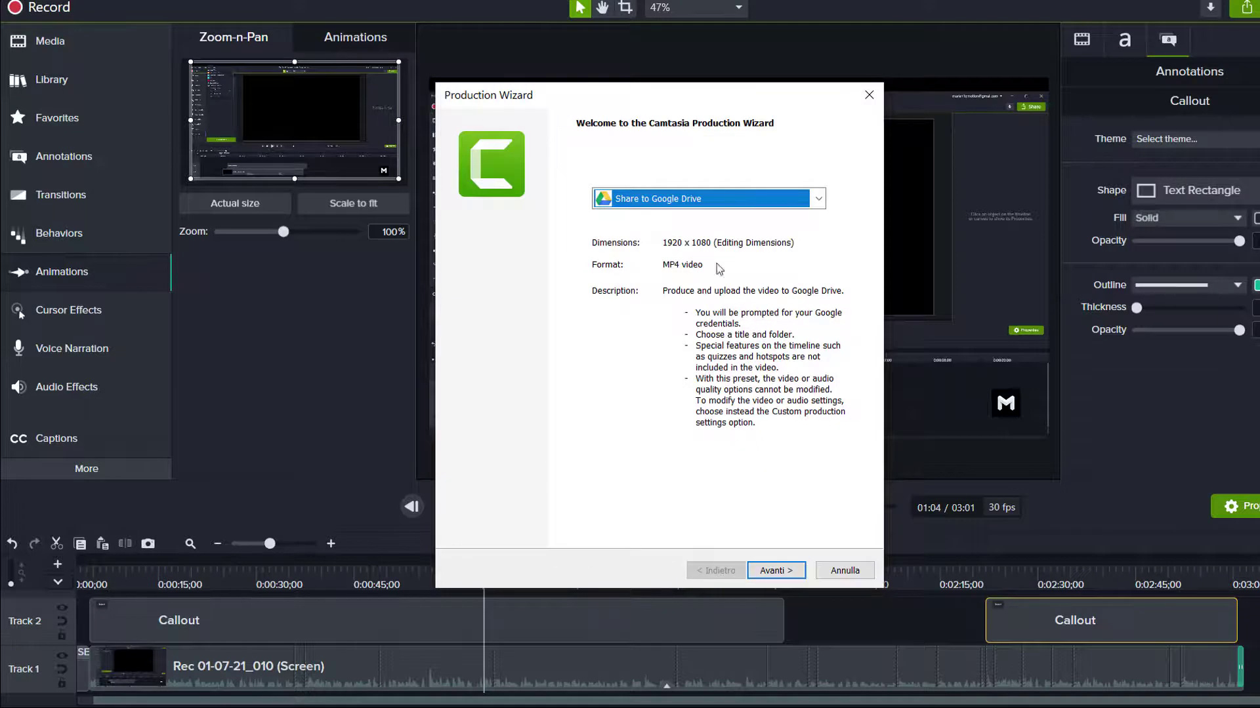
- Start a new production preset using the GIF animation file format
click(724, 206)
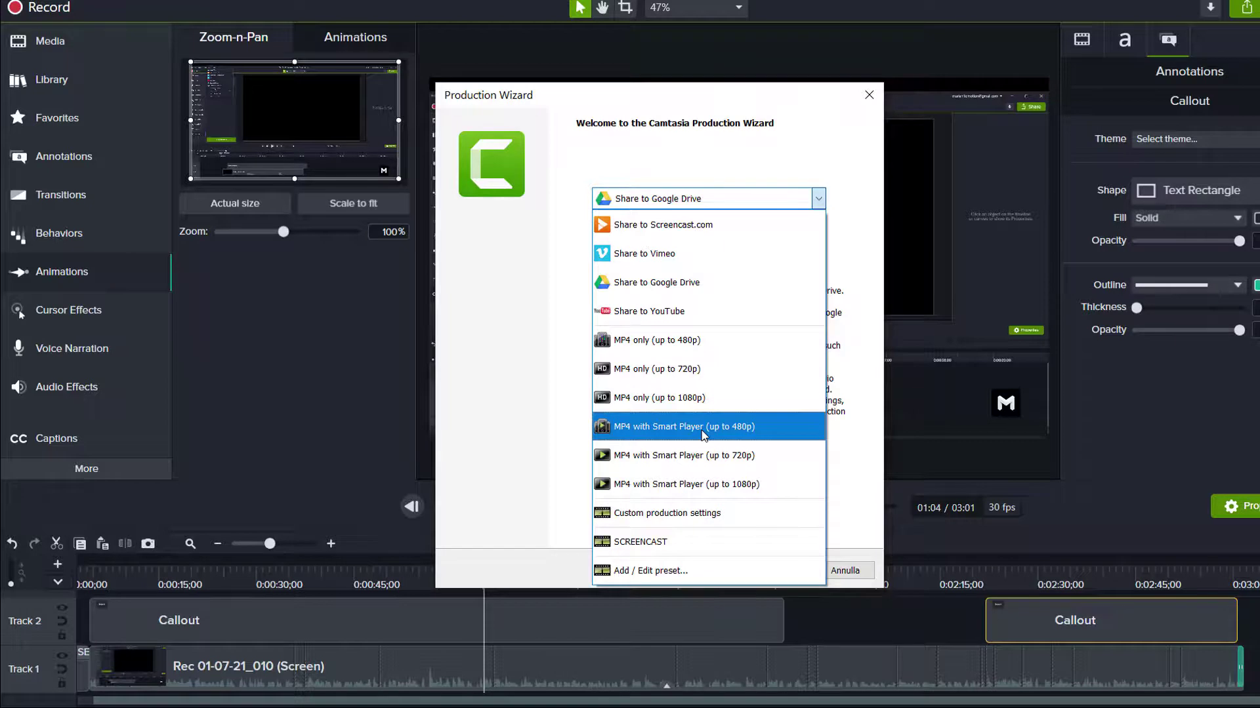
click(764, 509)
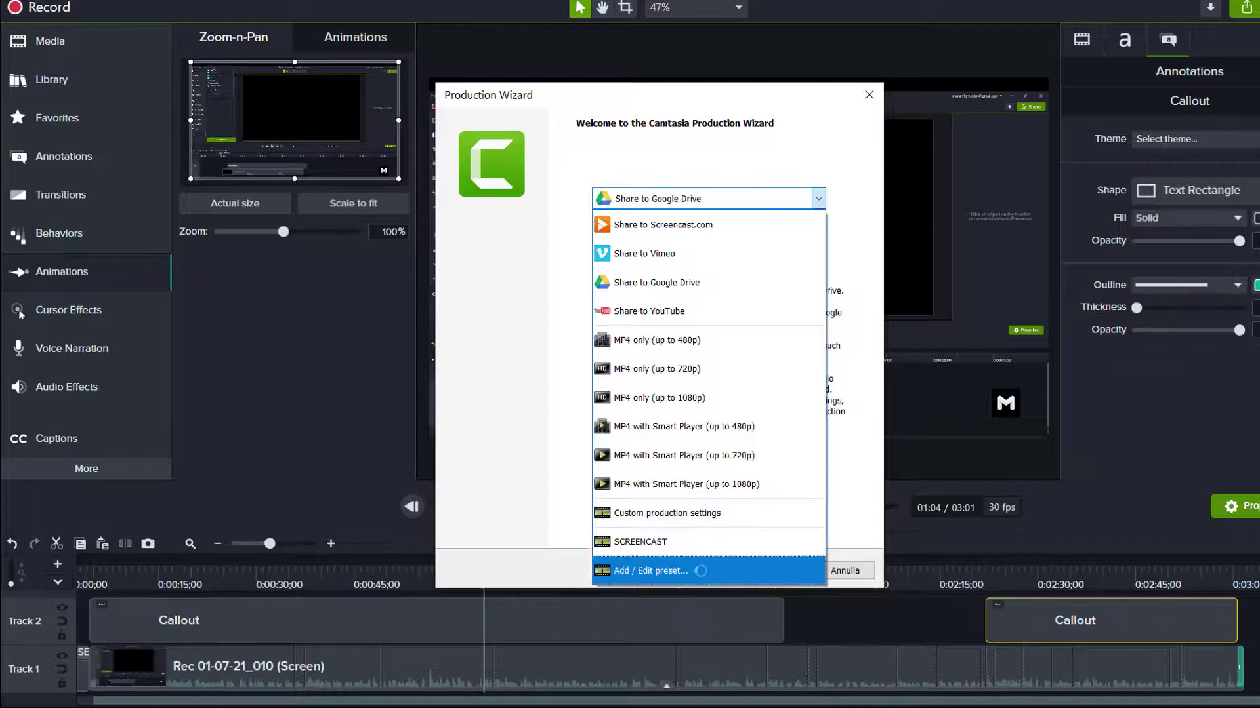
click(701, 571)
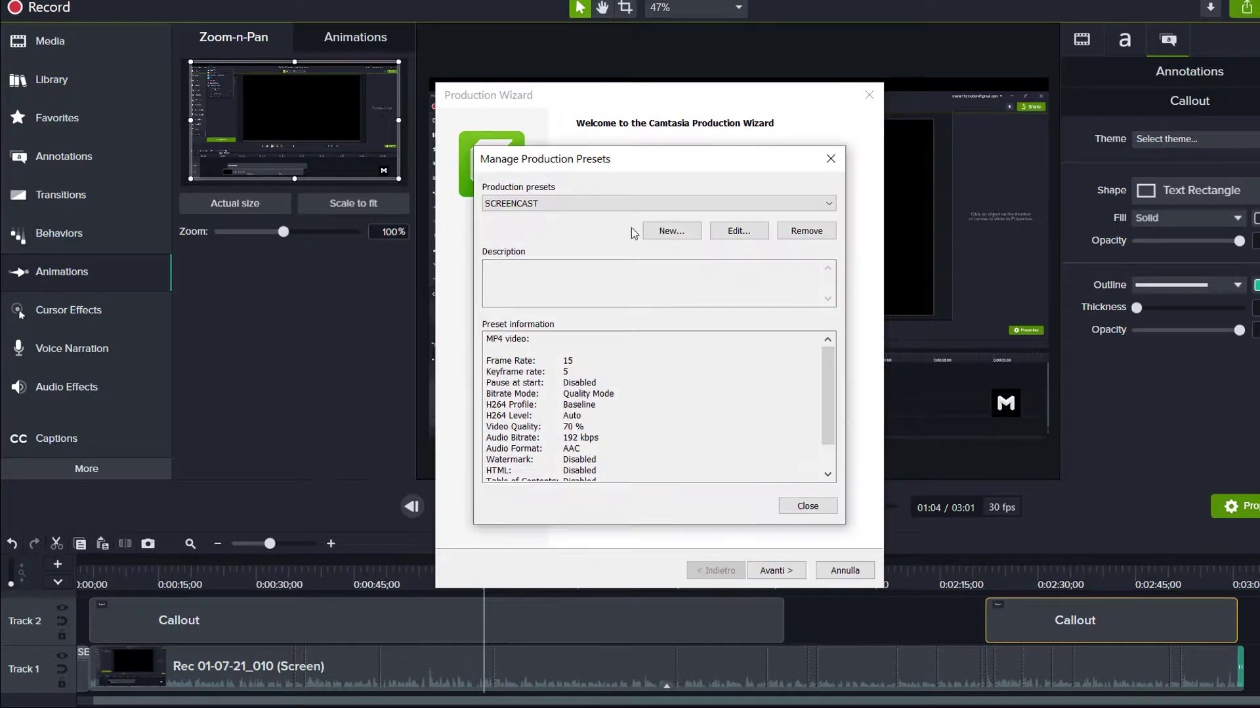
click(664, 236)
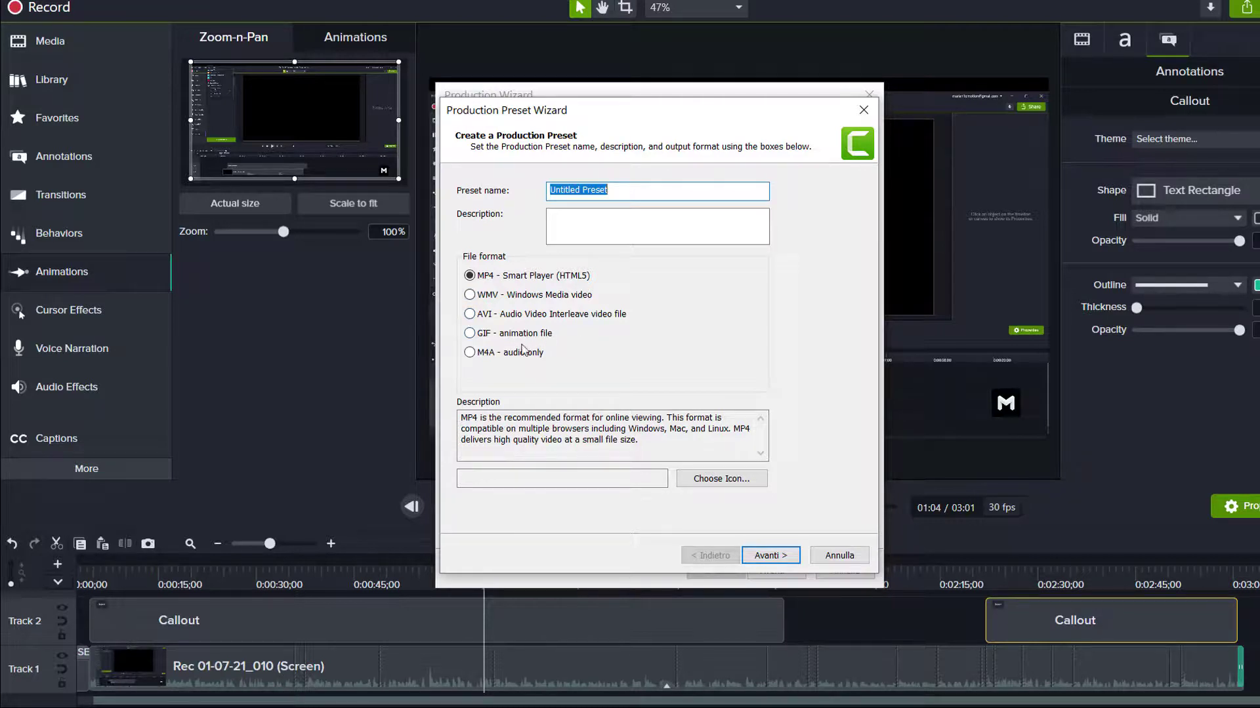
click(545, 333)
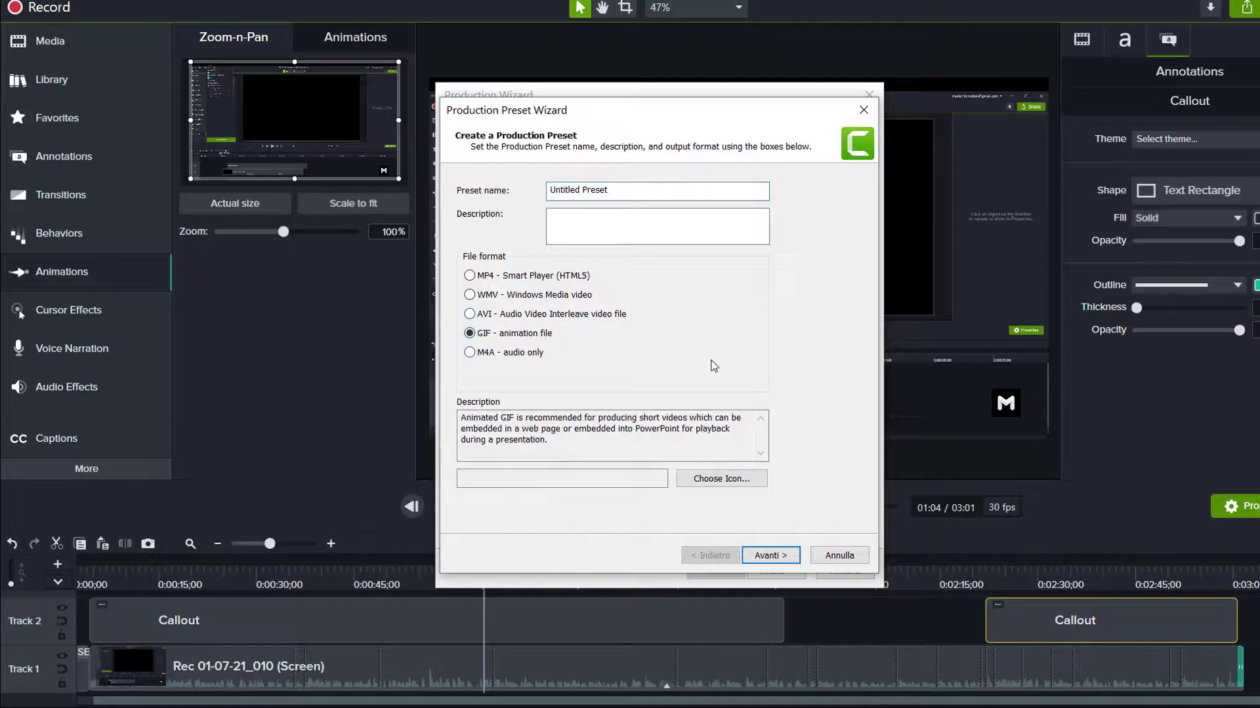
click(761, 555)
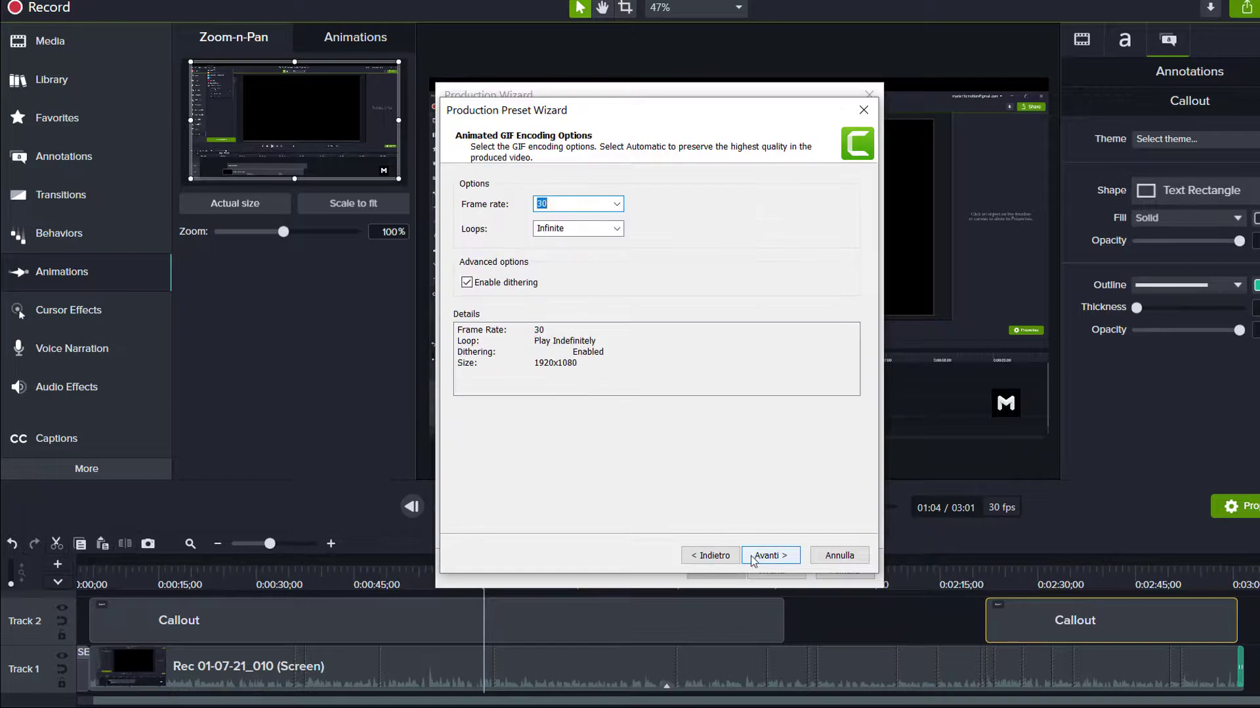
- Complete the GIF preset with a frame rate of 30, the current video size and no watermark
click(617, 204)
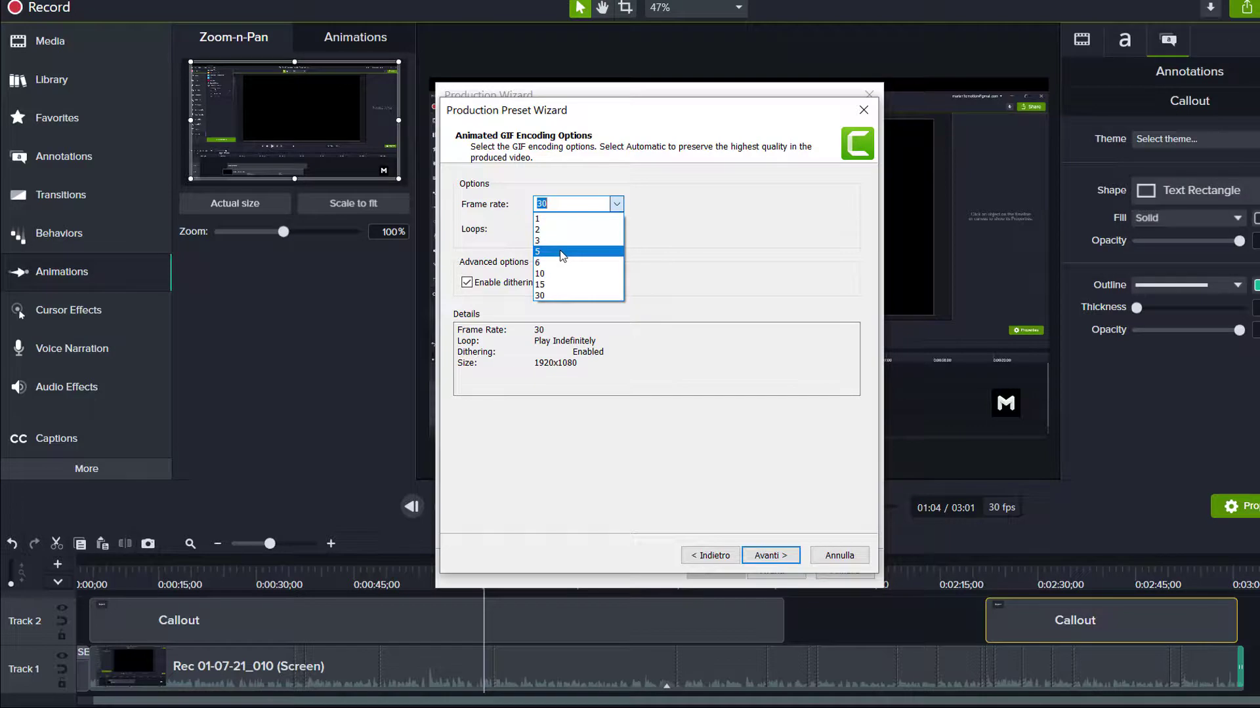
click(766, 555)
click(765, 555)
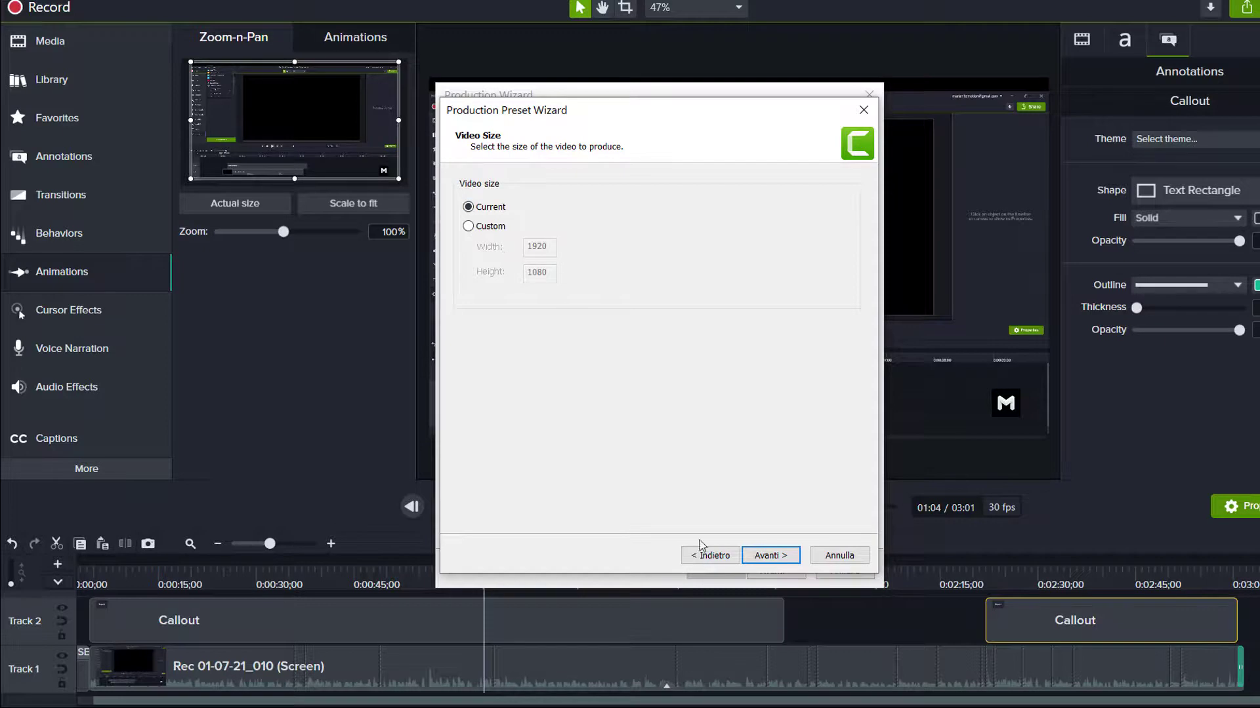
click(769, 556)
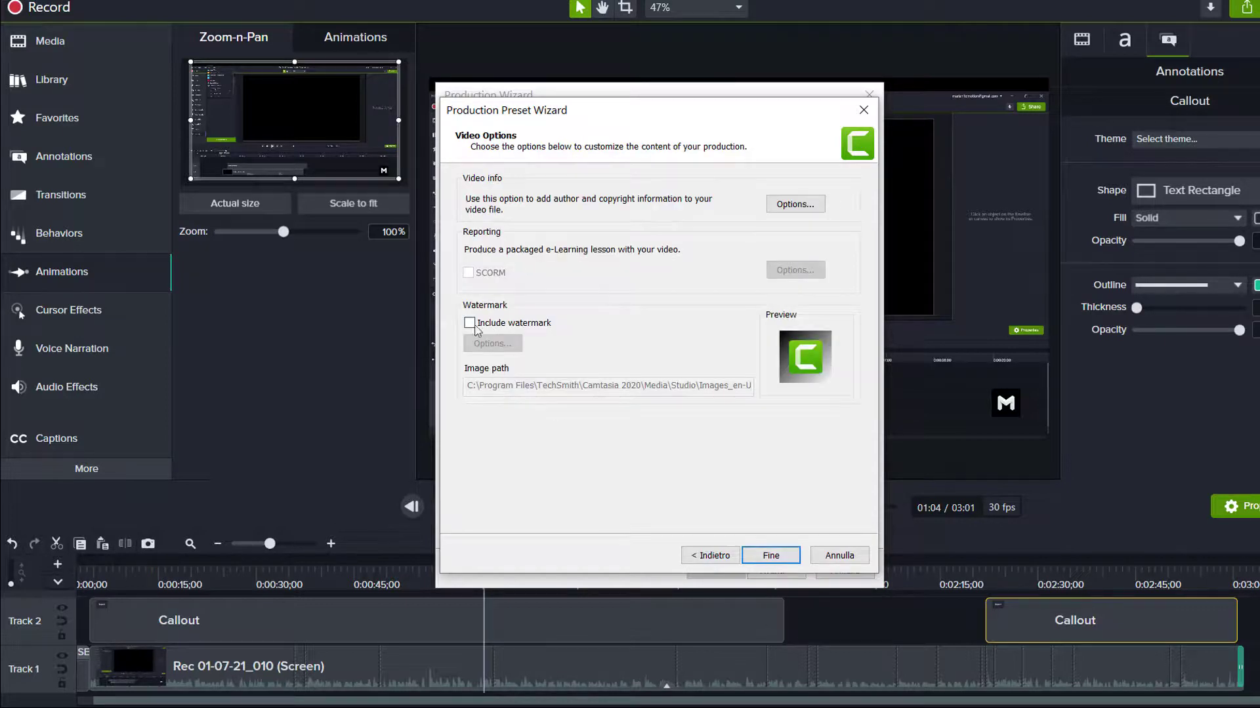
click(766, 556)
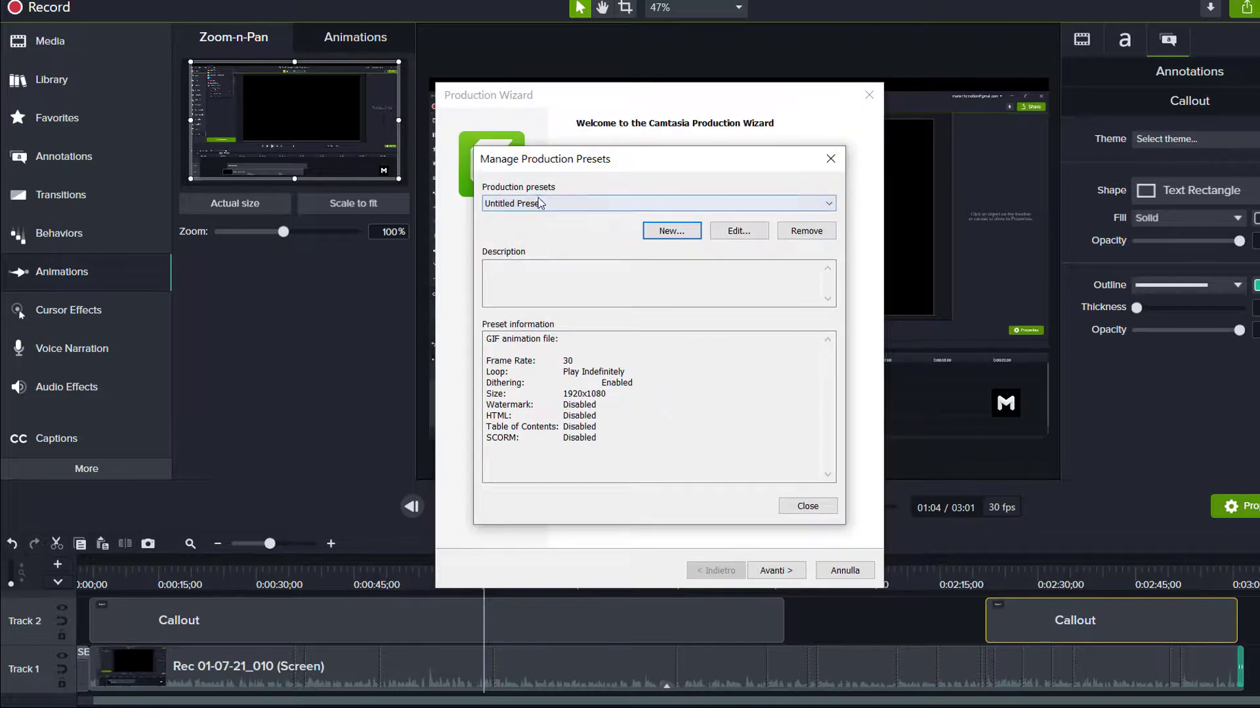
- Choose the SCREENCAST preset for the production and open it for editing in the preset manager
click(730, 205)
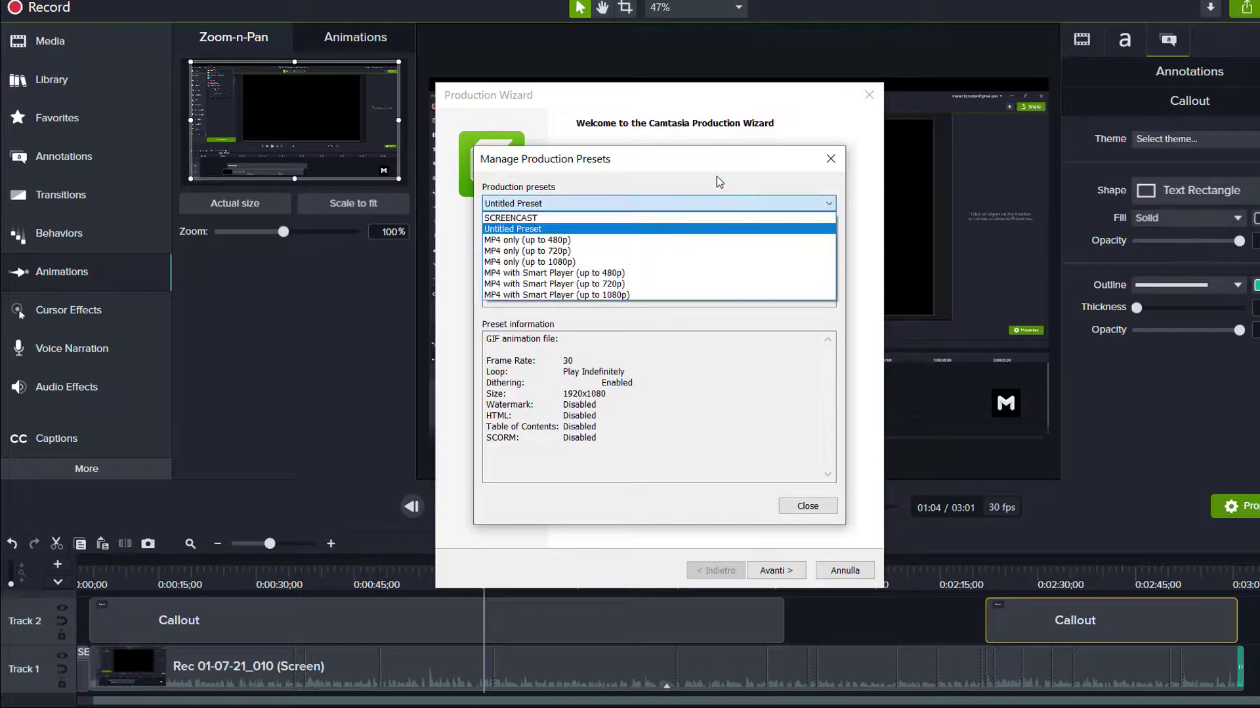
click(704, 157)
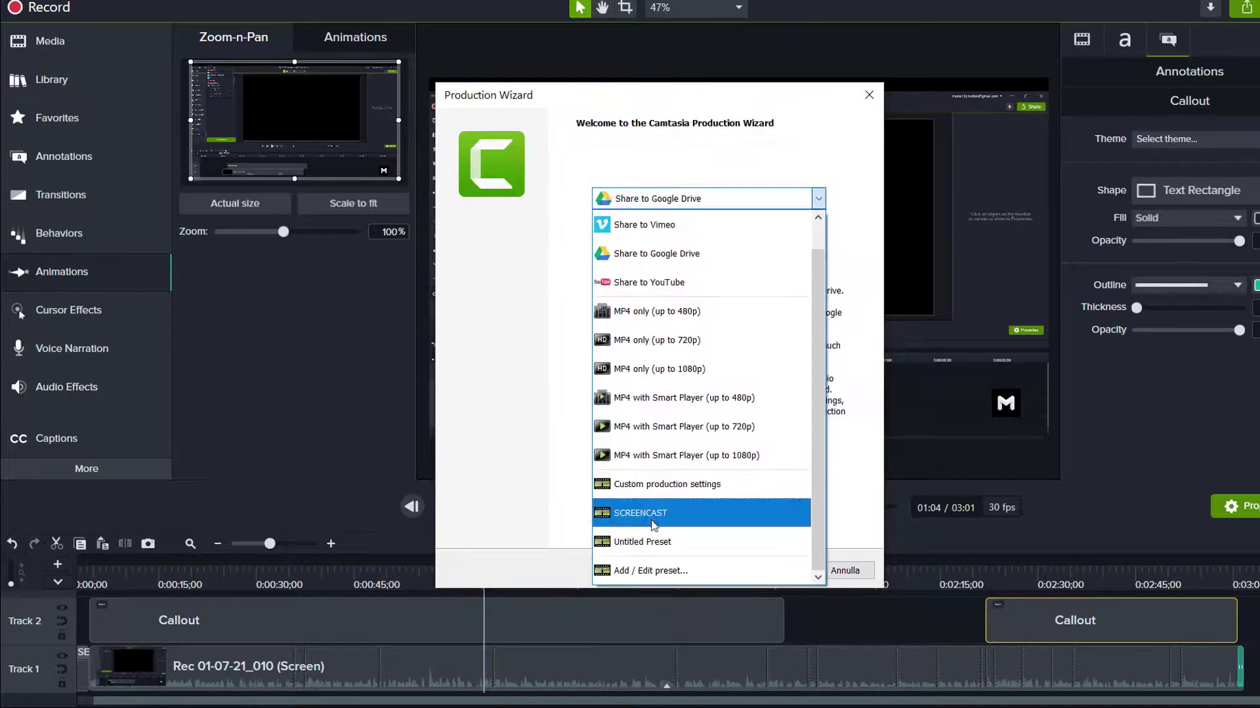
click(653, 525)
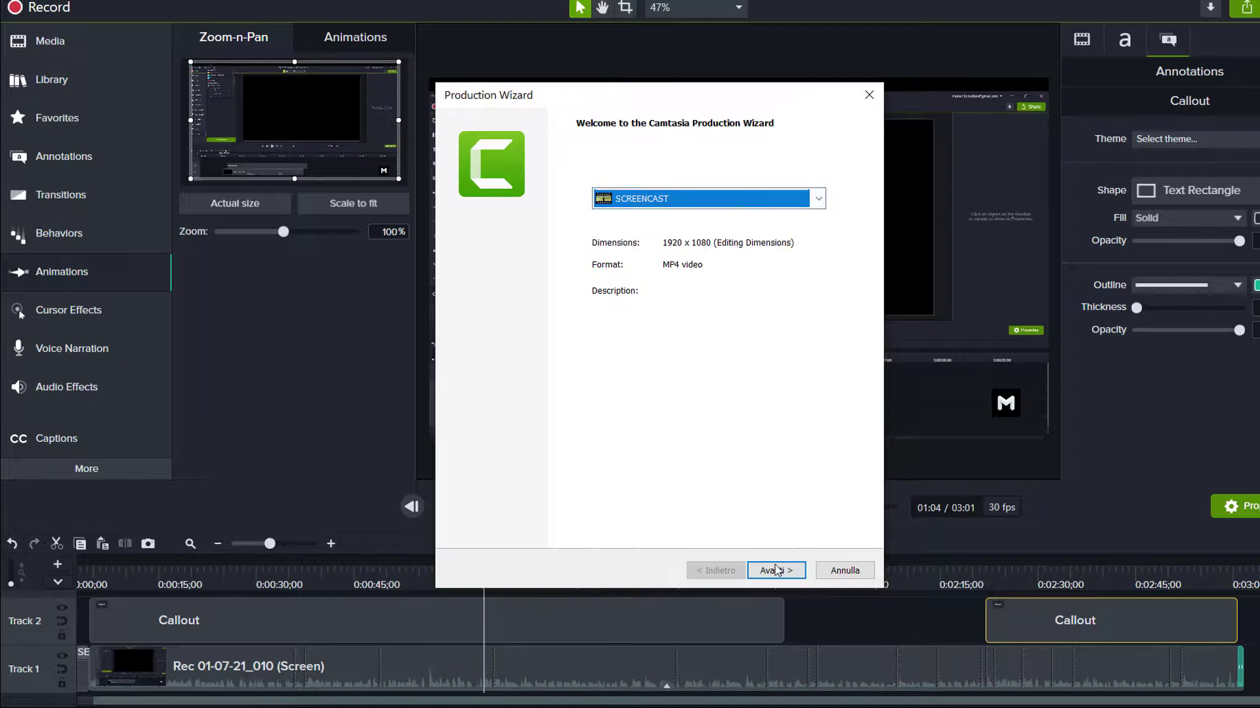
key(alt+Down)
click(688, 570)
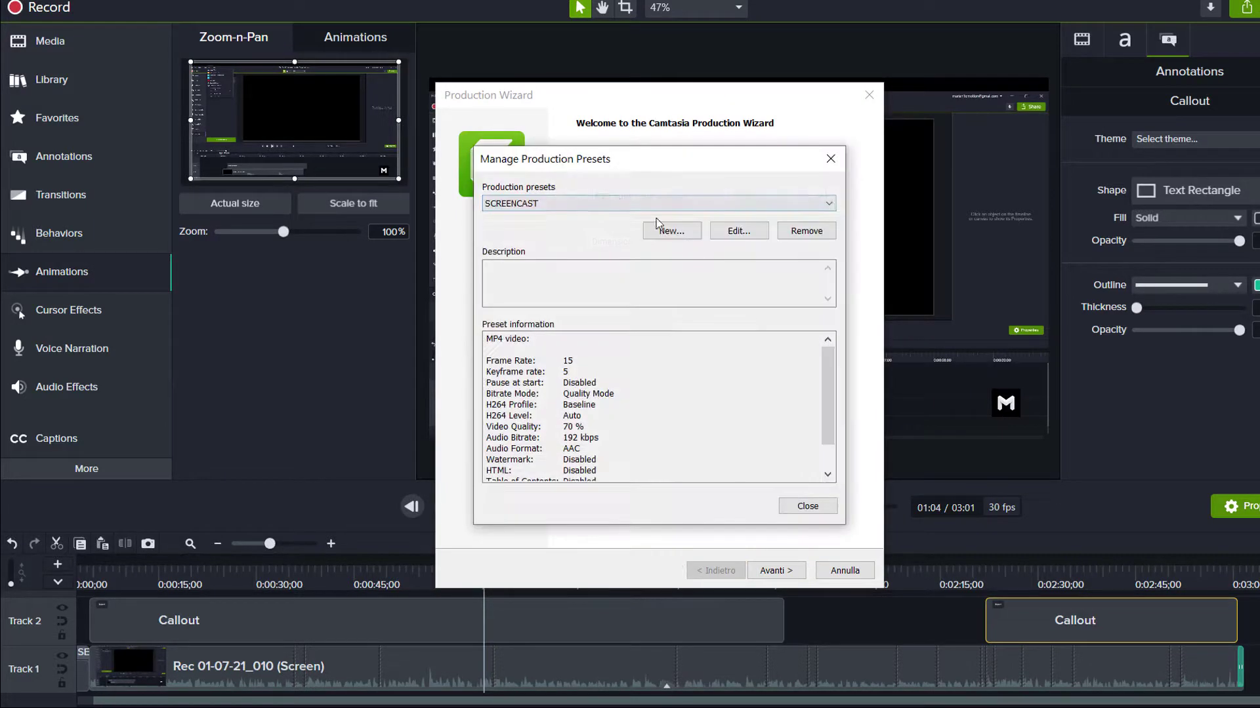
click(738, 232)
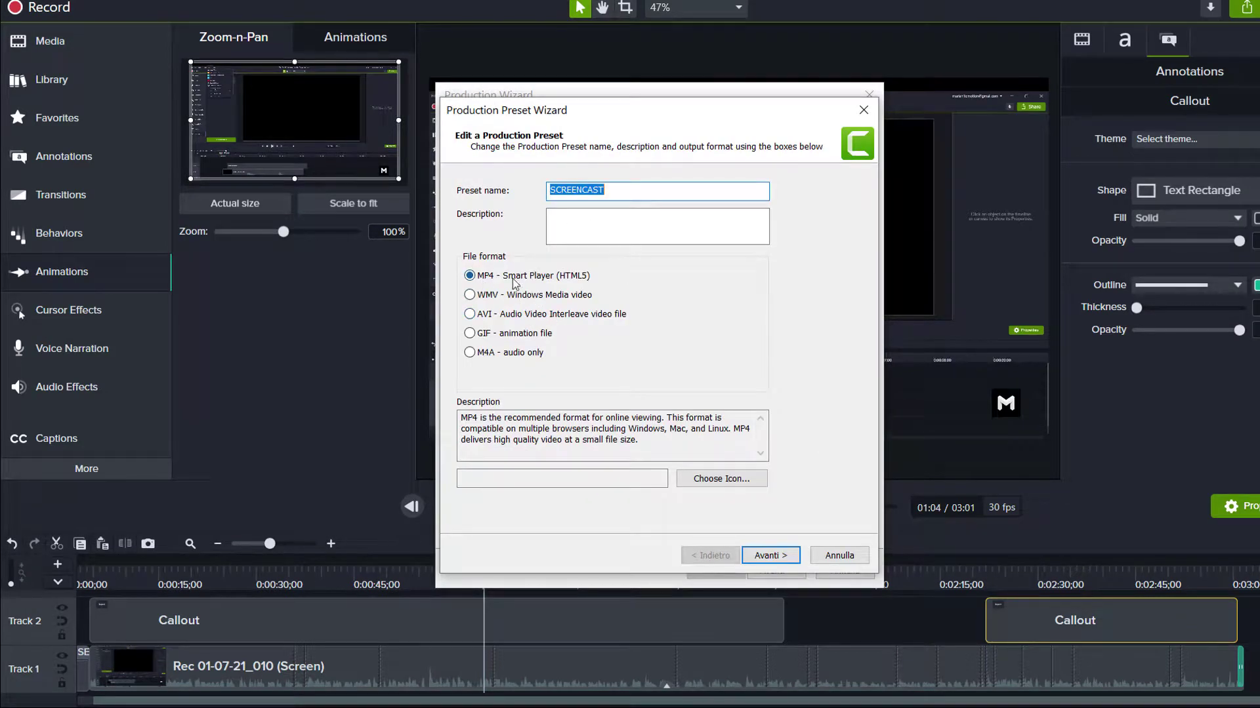
- Keep the MP4 Smart Player format and go through the SCREENCAST preset's controller and size options to its video settings
click(771, 555)
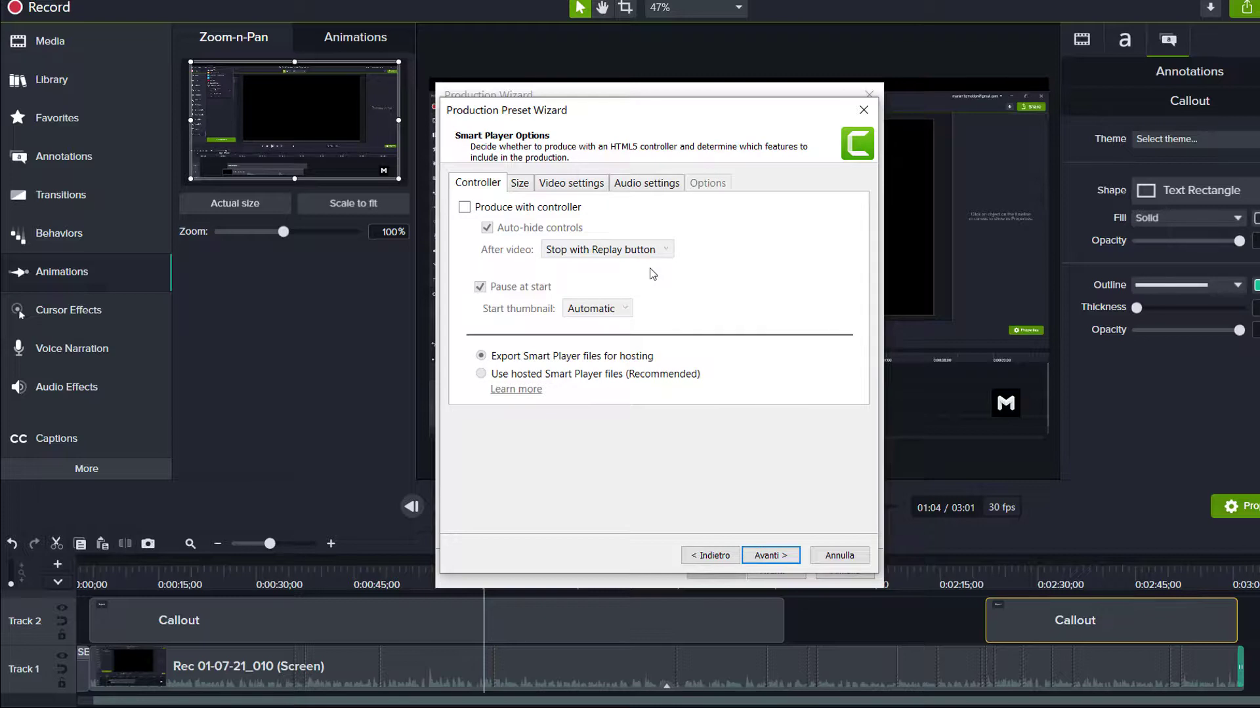
click(519, 182)
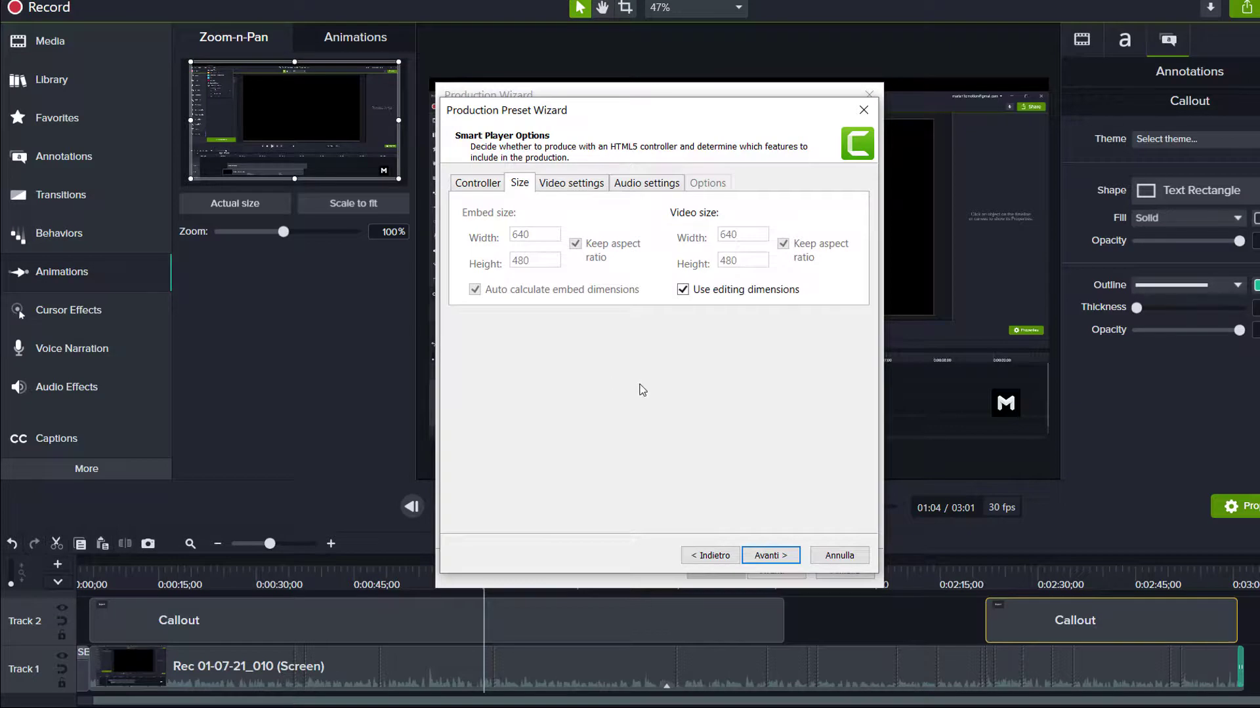
click(564, 183)
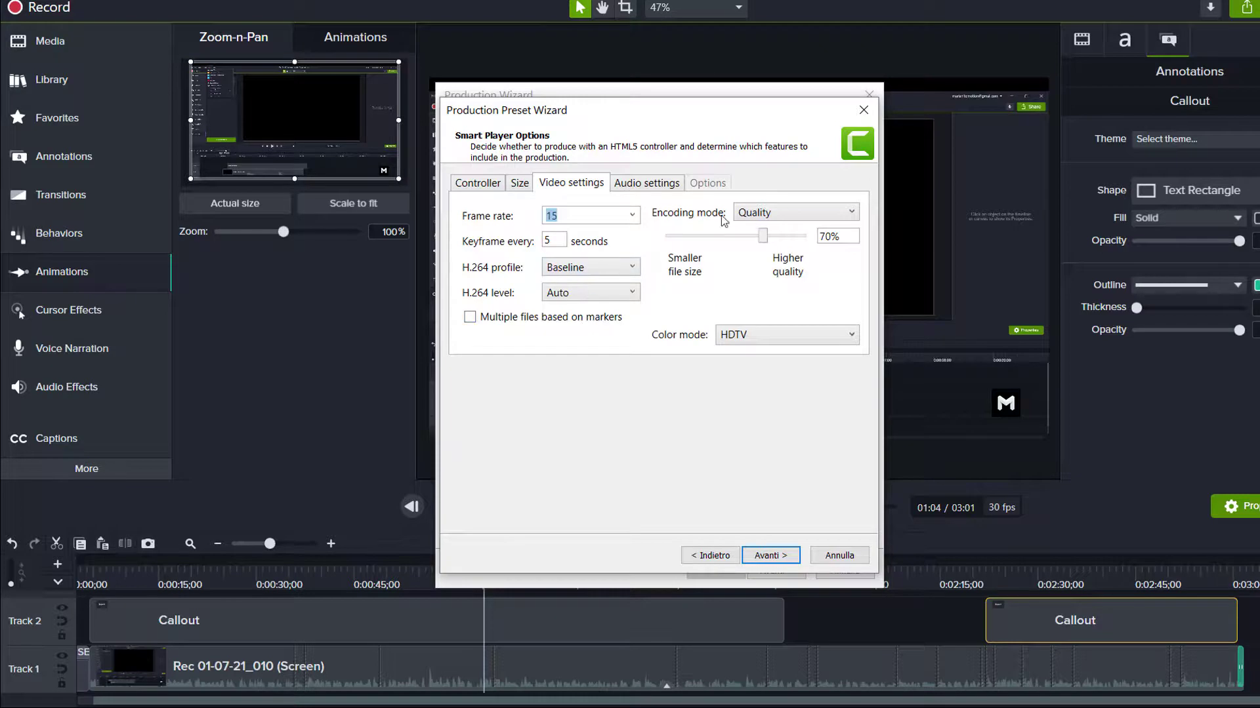
- Try a video quality of 76% and the Bitrate encoding mode in the SCREENCAST preset
click(765, 237)
drag(760, 237, 748, 245)
drag(752, 240, 775, 246)
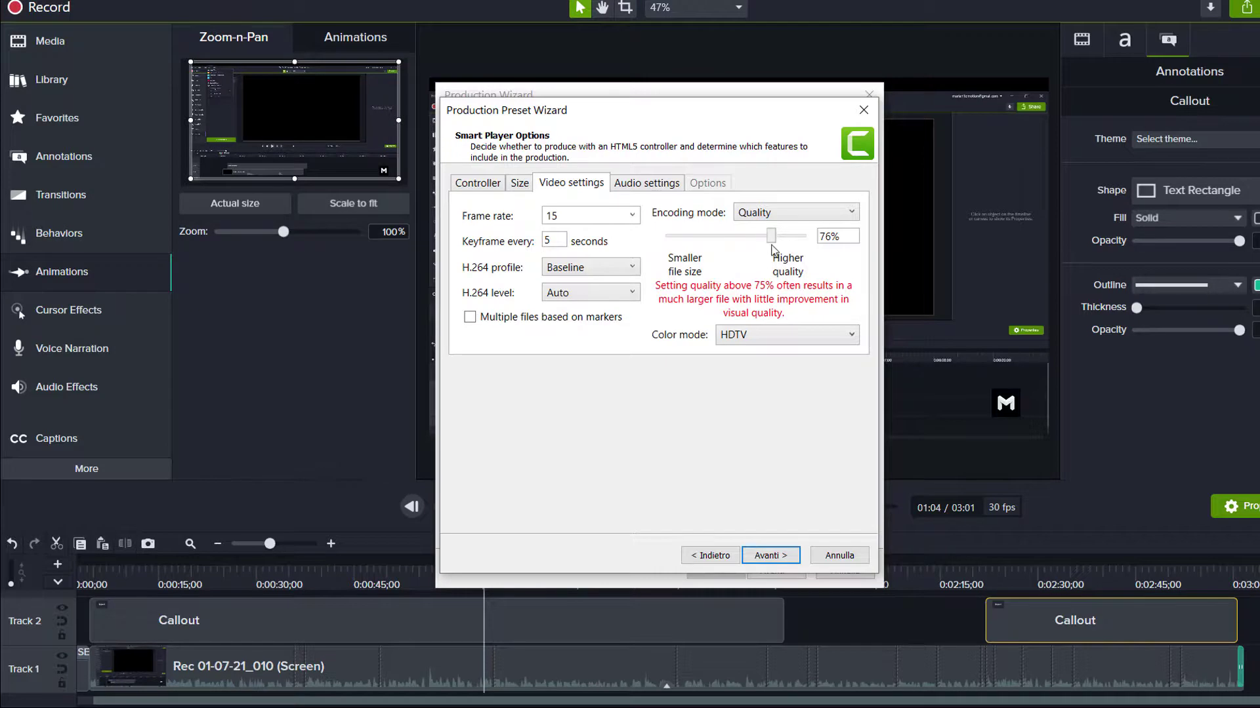
click(795, 213)
click(769, 249)
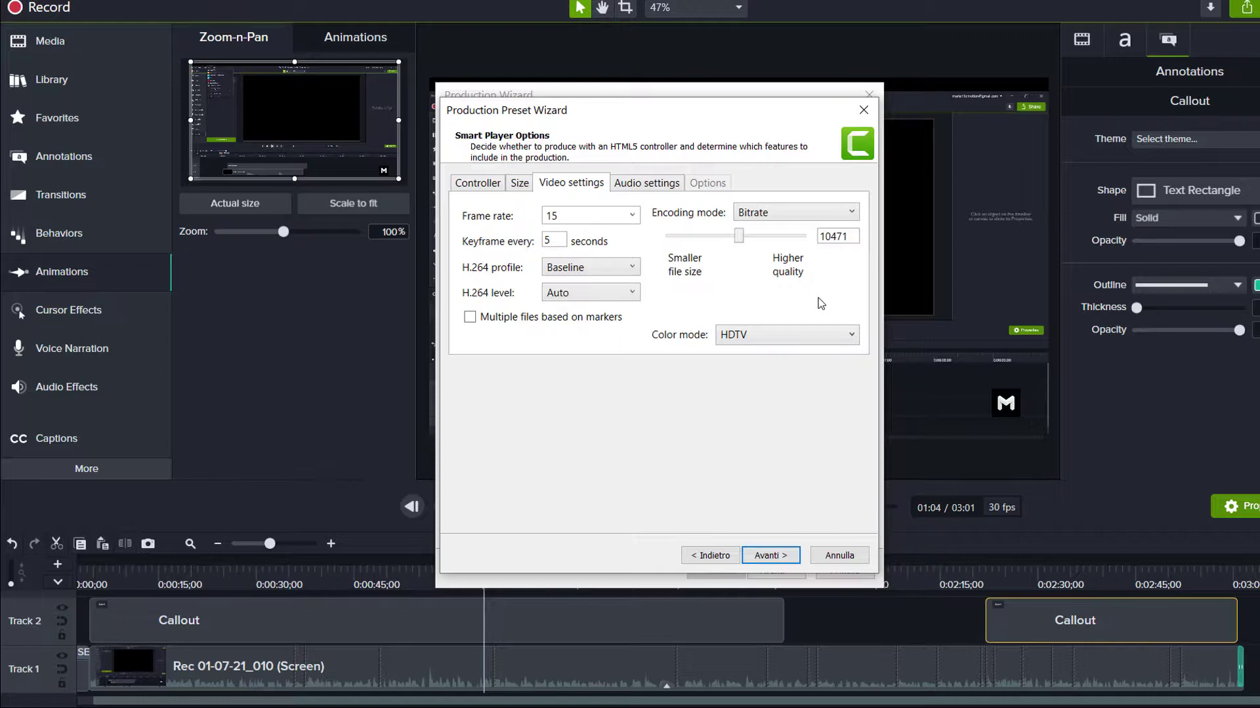
drag(734, 238, 738, 239)
- Set the SCREENCAST preset's encoding mode to Quality at 75%, save the preset and close the preset manager
click(761, 217)
click(760, 230)
drag(830, 236, 826, 237)
text(5)
click(769, 555)
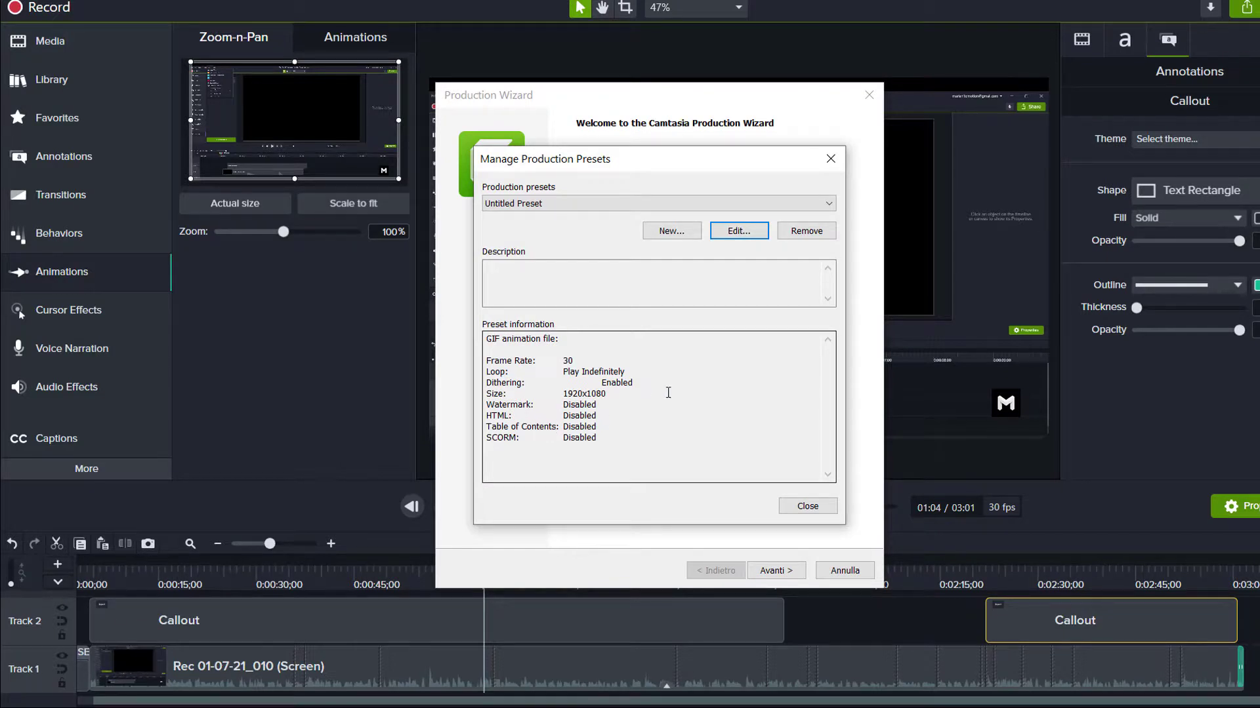
click(804, 507)
- Start another new production preset named "te" with the MP4 - Smart Player (HTML5) format
click(707, 197)
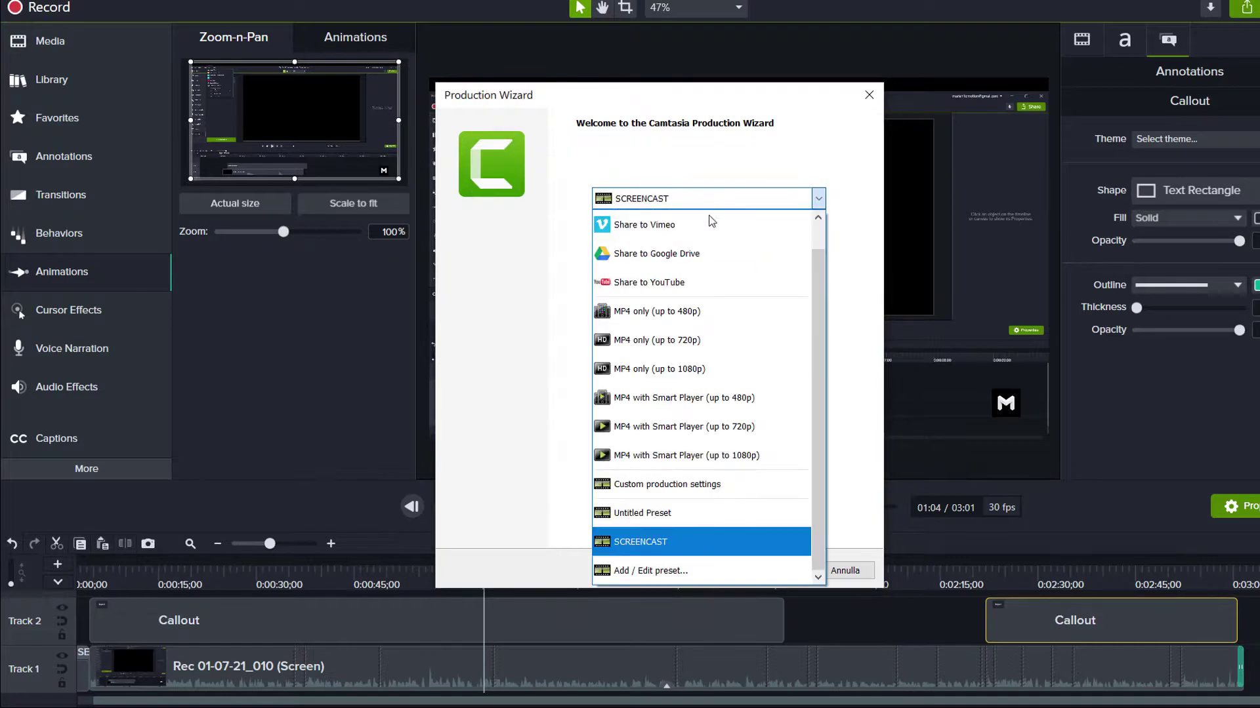
click(712, 575)
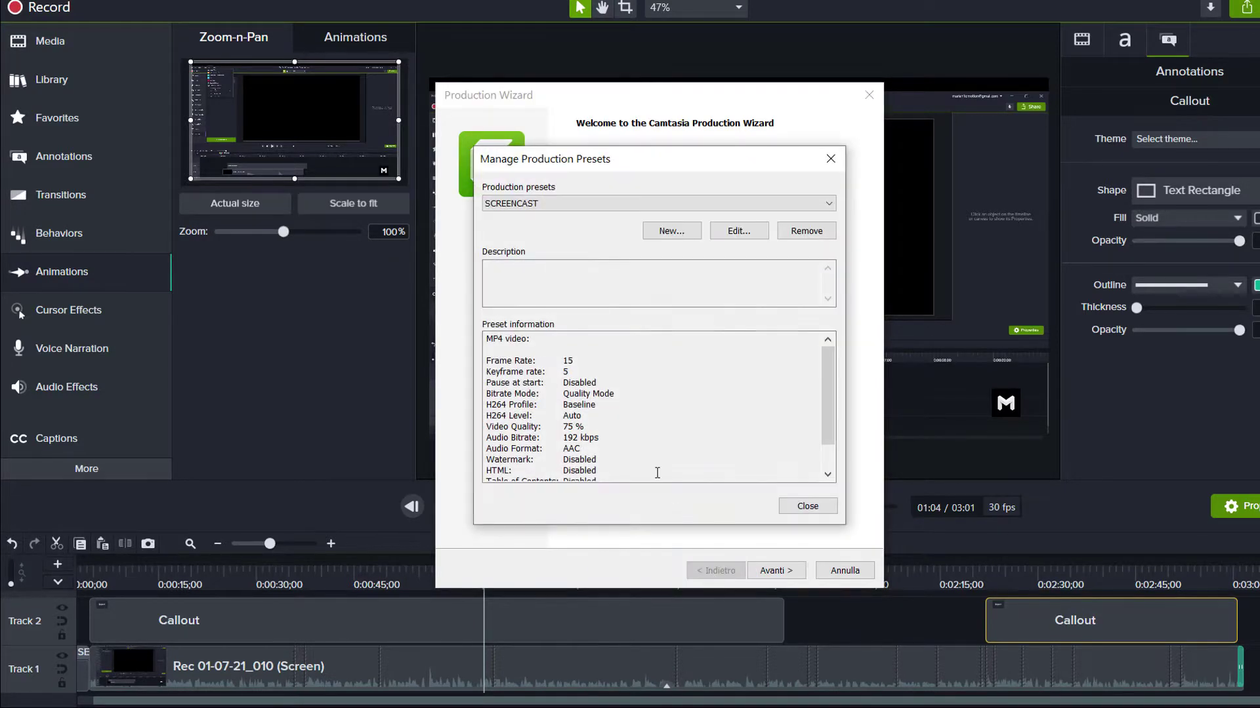
click(671, 231)
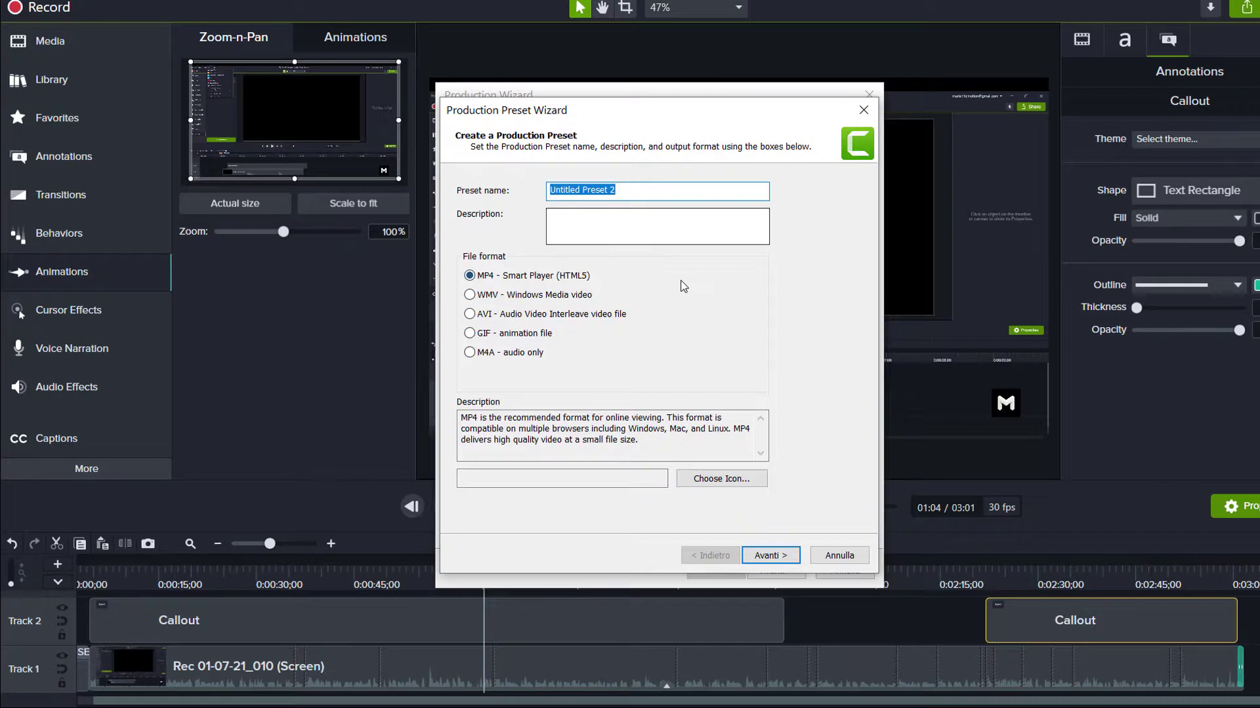
text(te)
key(Return)
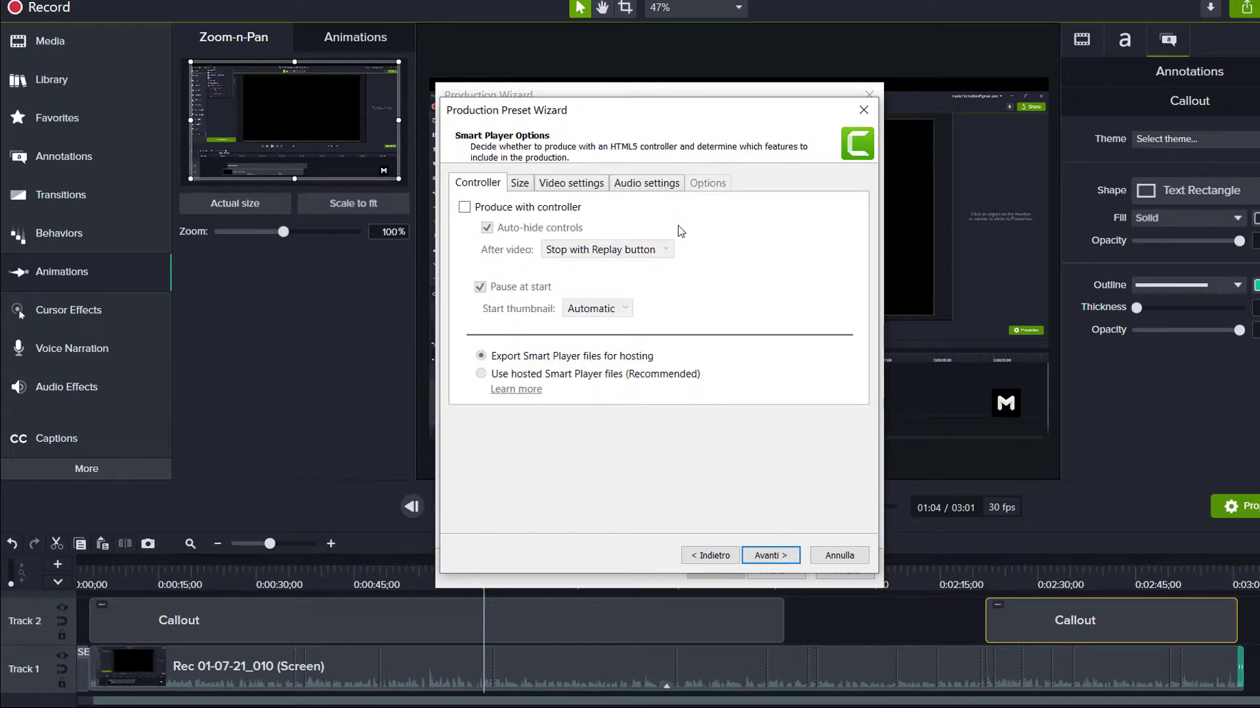
- Set the frame rate in the new MP4 preset's video settings to 30
click(520, 183)
click(561, 186)
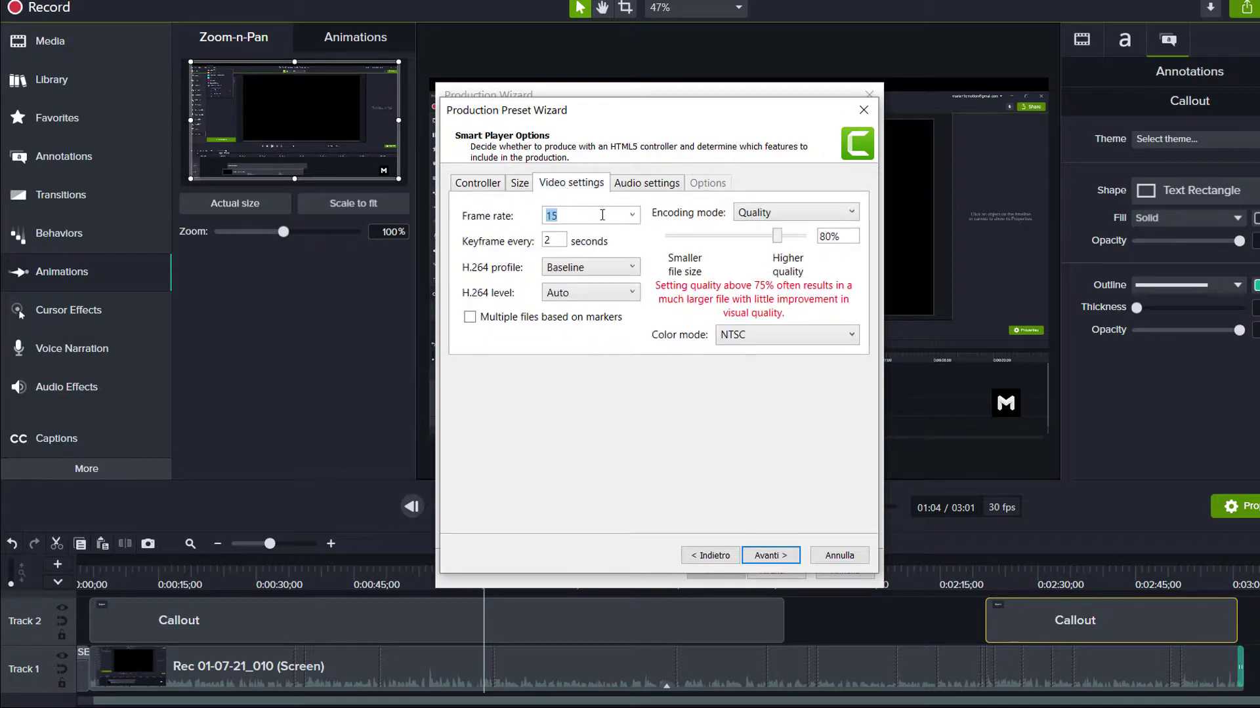
click(632, 216)
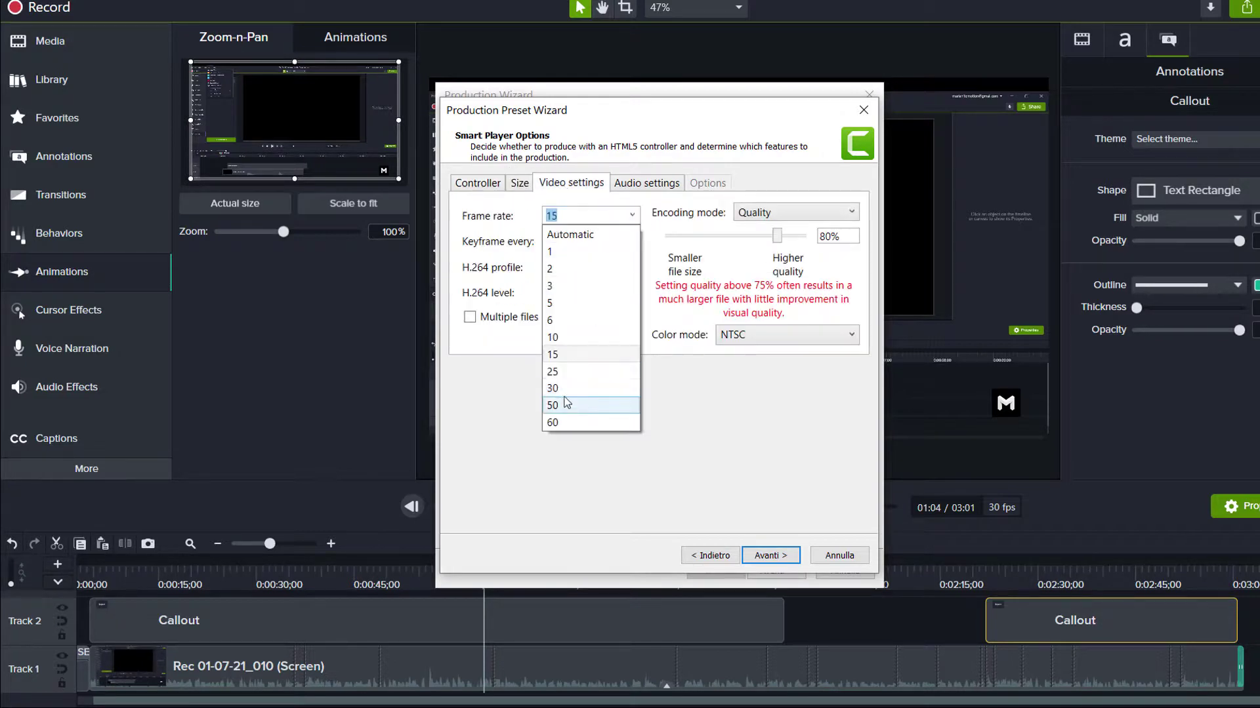
click(567, 389)
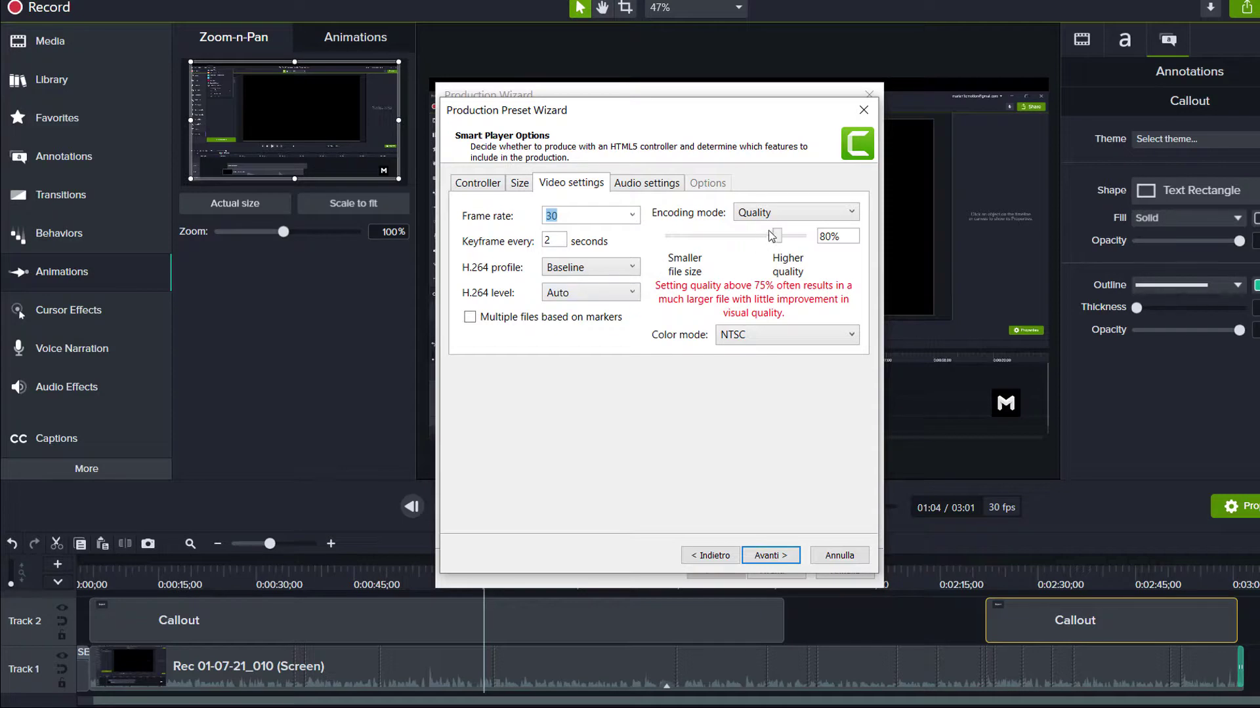
- Set the new MP4 preset's video quality to 75%, save the preset and close the preset manager
mouse_move(776, 236)
mouse_down()
mouse_move(814, 238)
mouse_move(771, 252)
mouse_up()
click(781, 557)
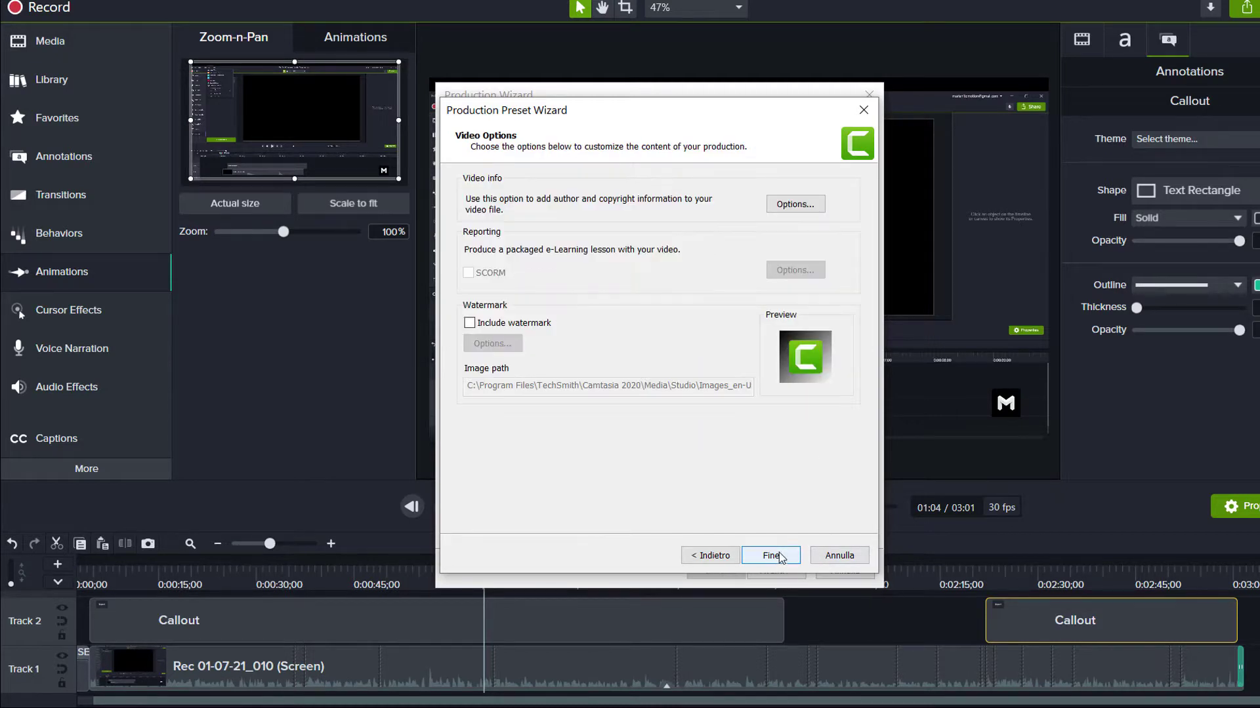
click(781, 558)
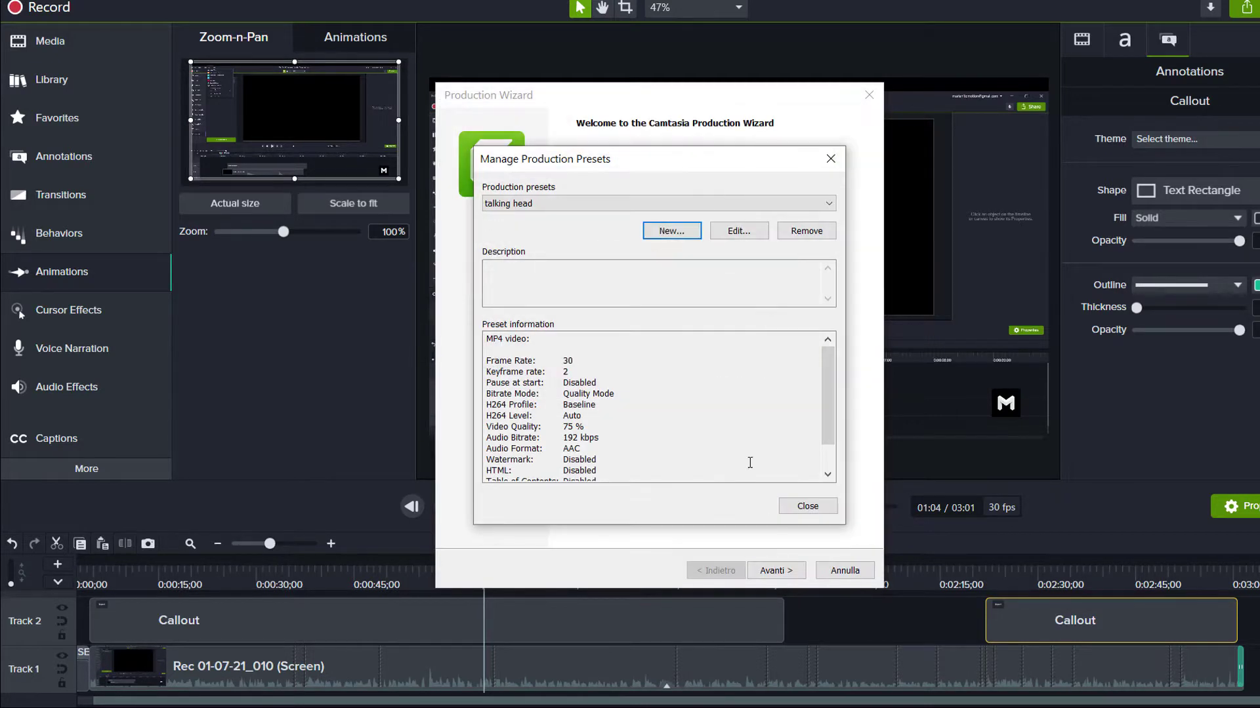
click(794, 506)
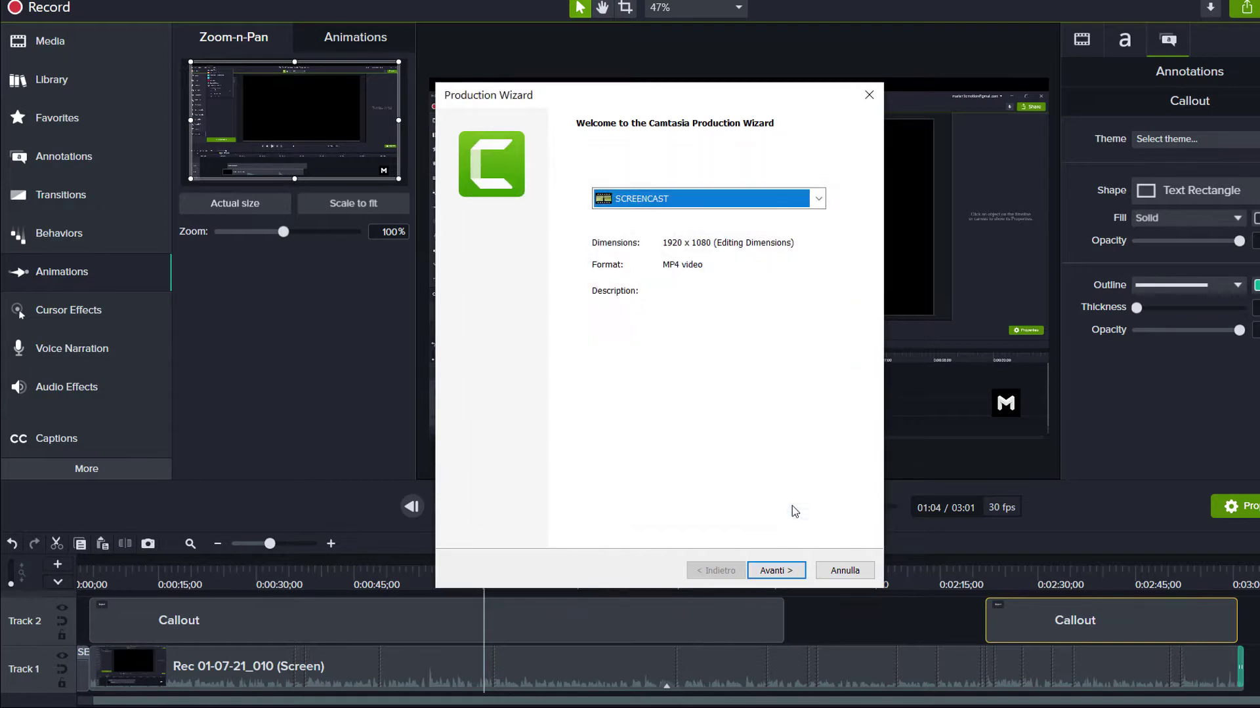
- Choose Custom production settings with the MP4 - Smart Player (HTML5) format and continue to the Smart Player options
click(654, 202)
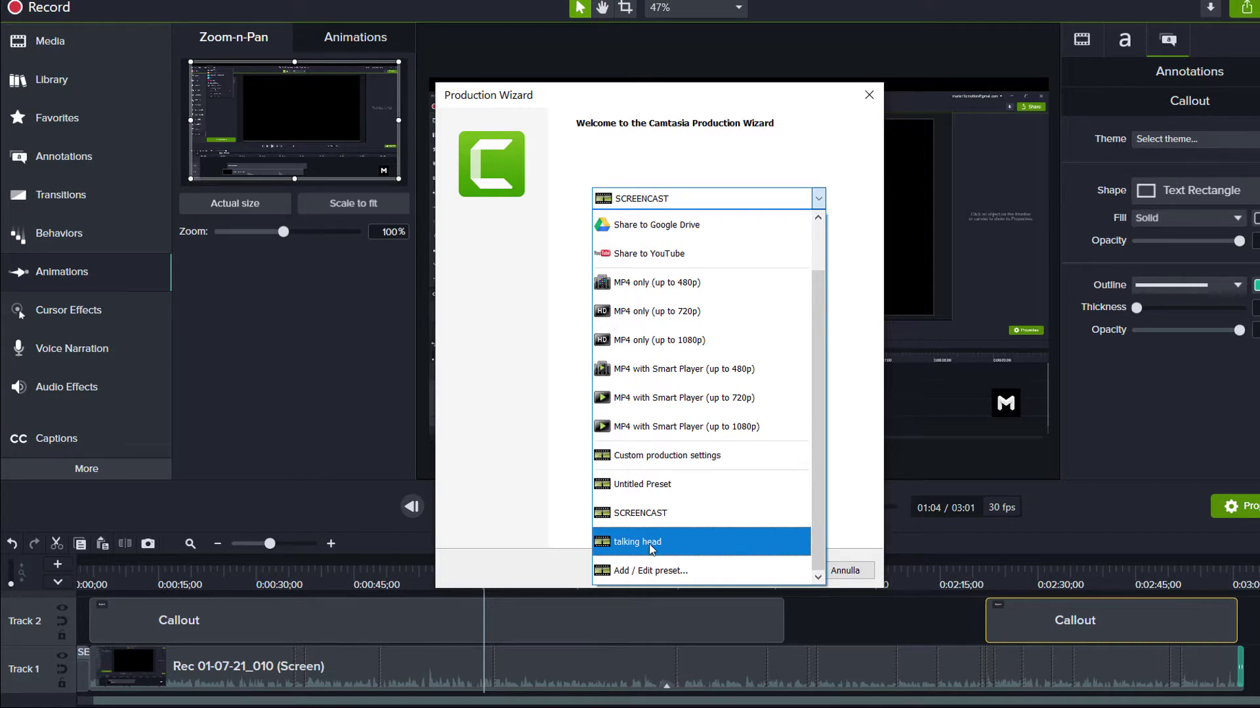
click(656, 455)
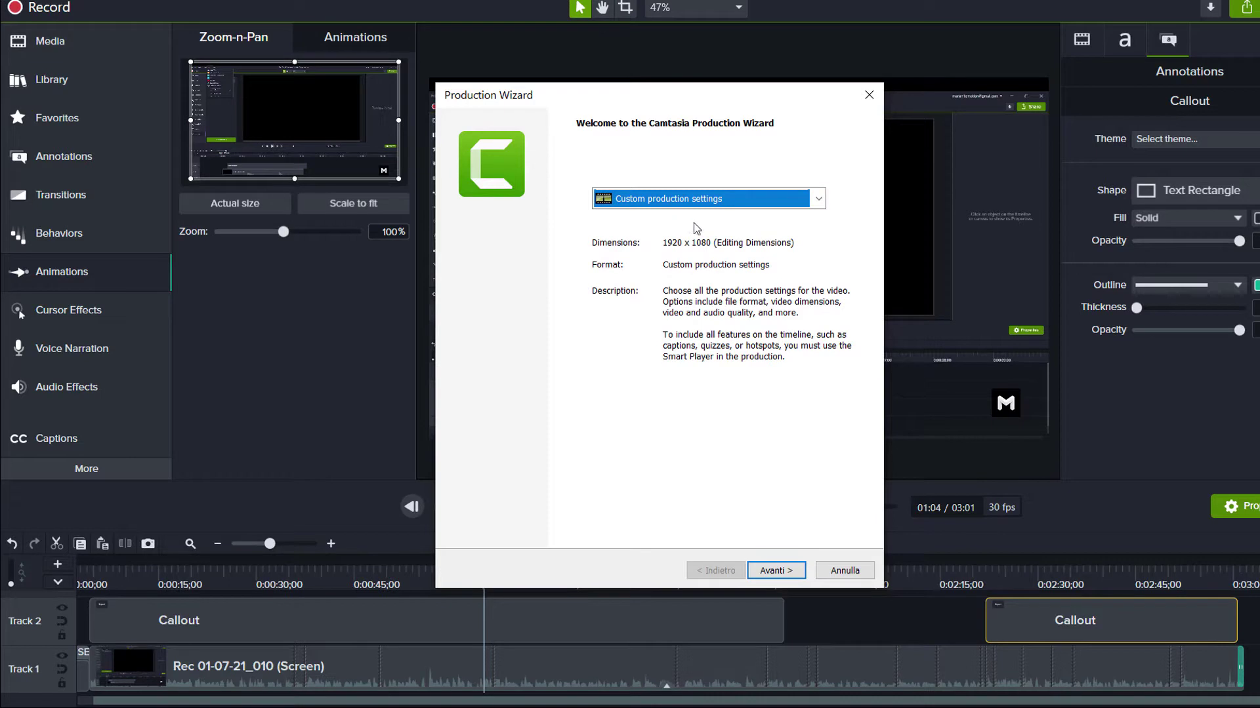
click(771, 577)
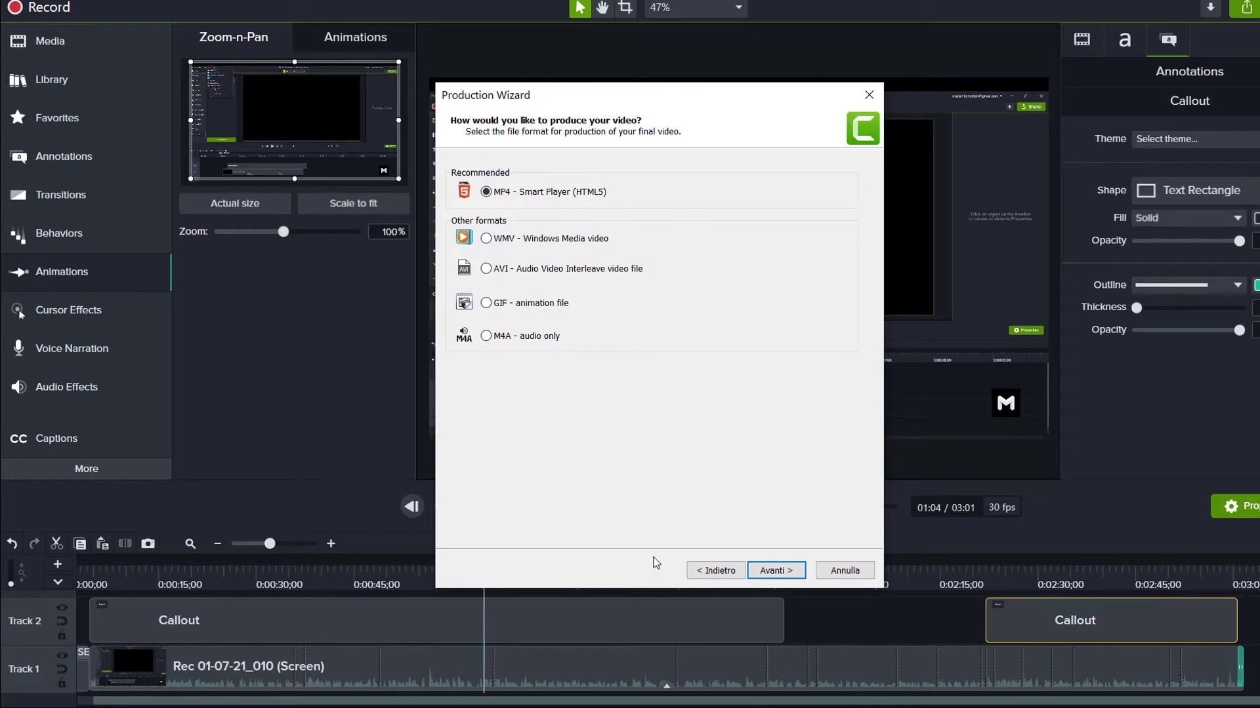
click(772, 571)
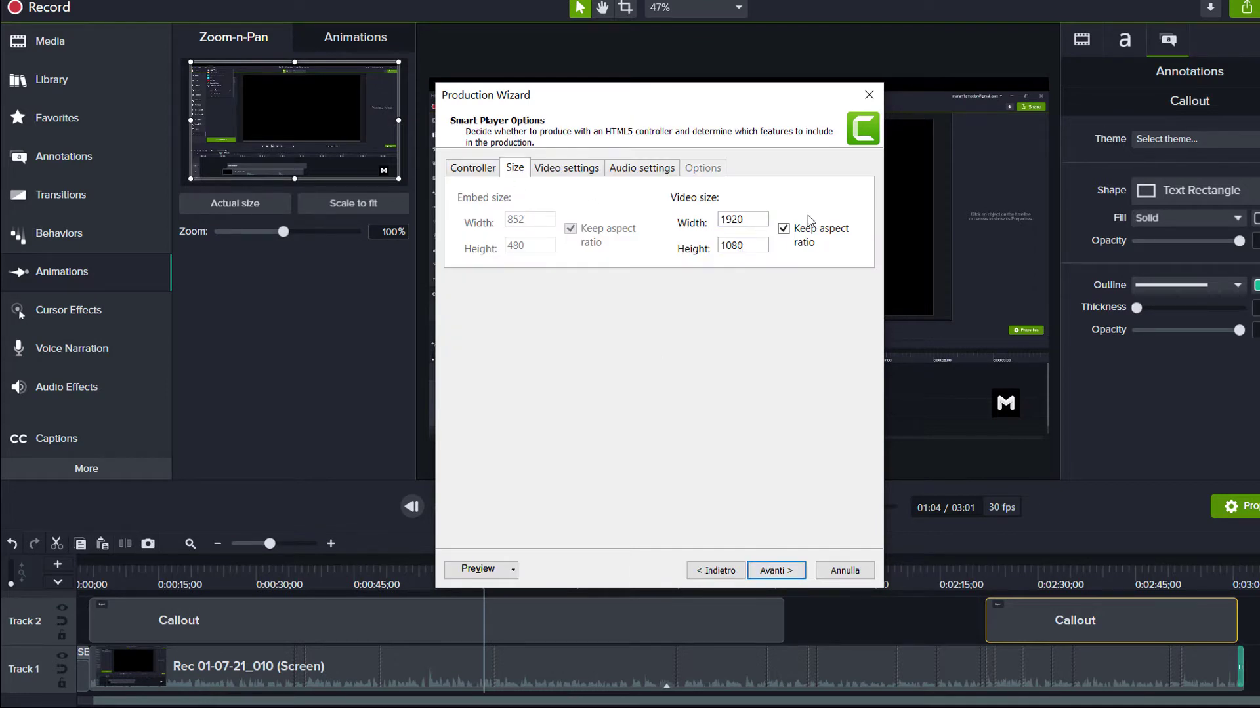
- Try a video width of 720 and replace it with 640, with the aspect ratio kept
drag(752, 219, 684, 224)
text(720)
drag(738, 217, 683, 221)
text(640)
- Review the custom production's video settings and continue to the output file page
click(566, 168)
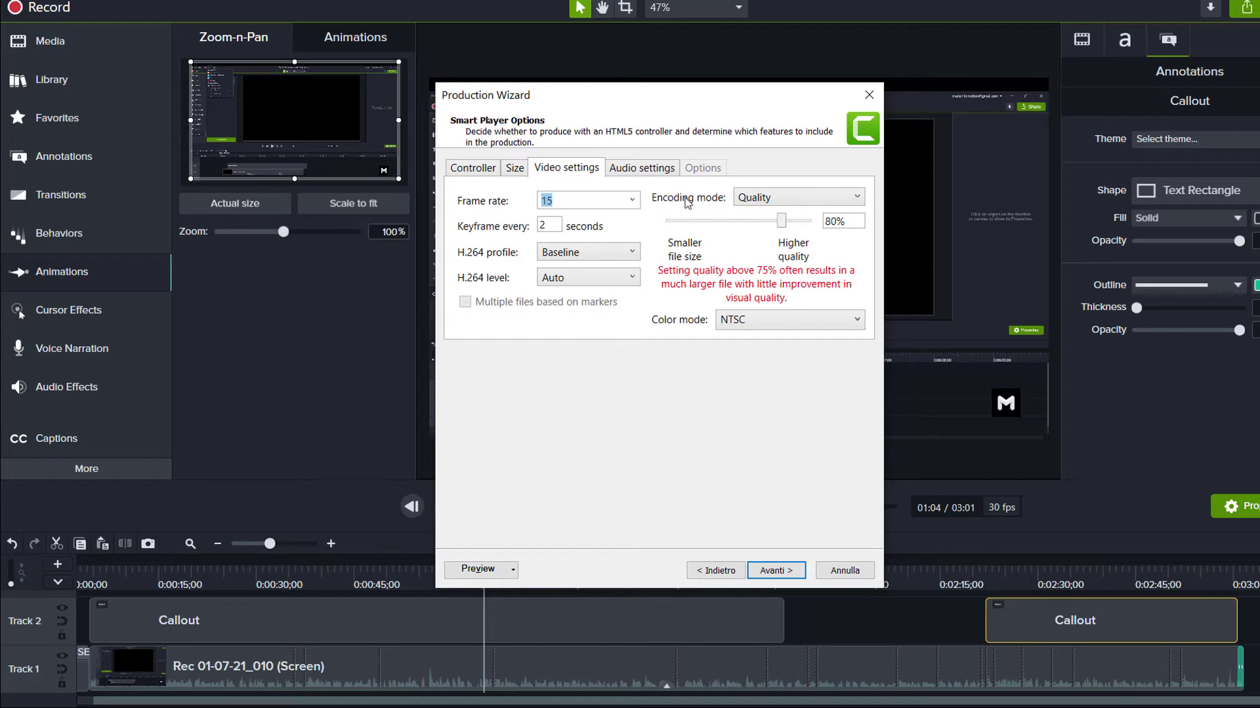
click(761, 569)
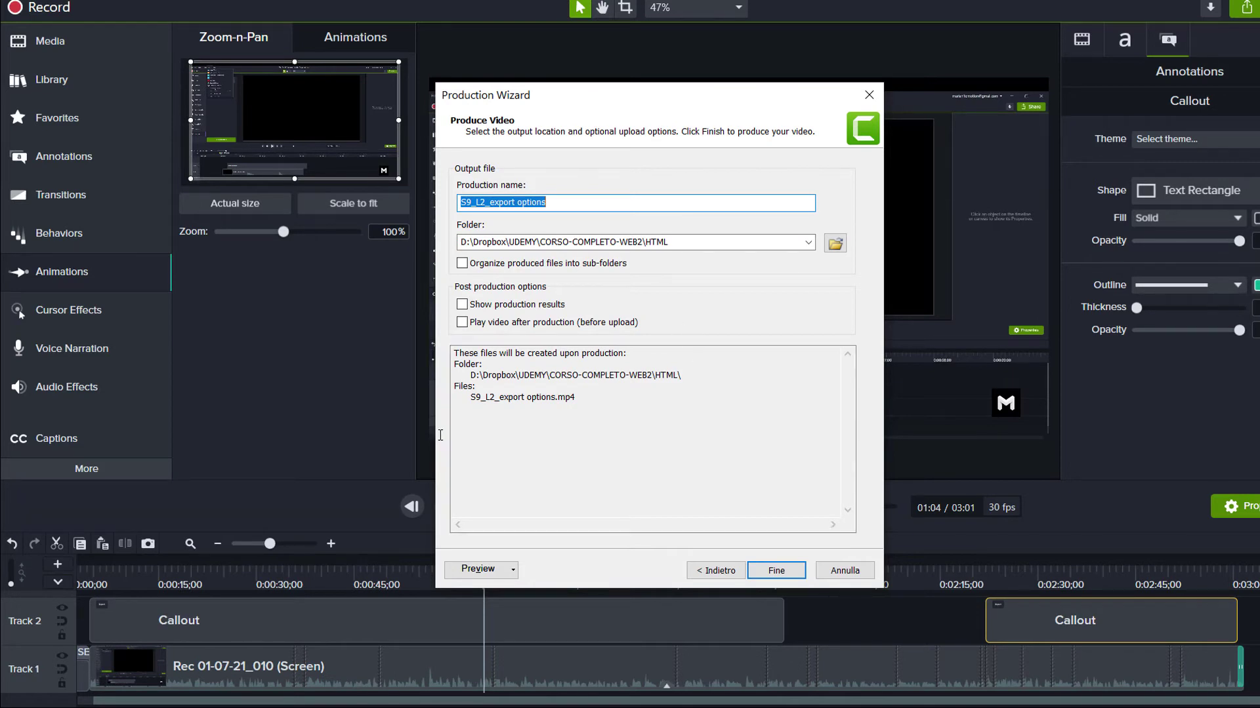
- Return to the Smart Player options and open the audio bit rate choices
click(703, 569)
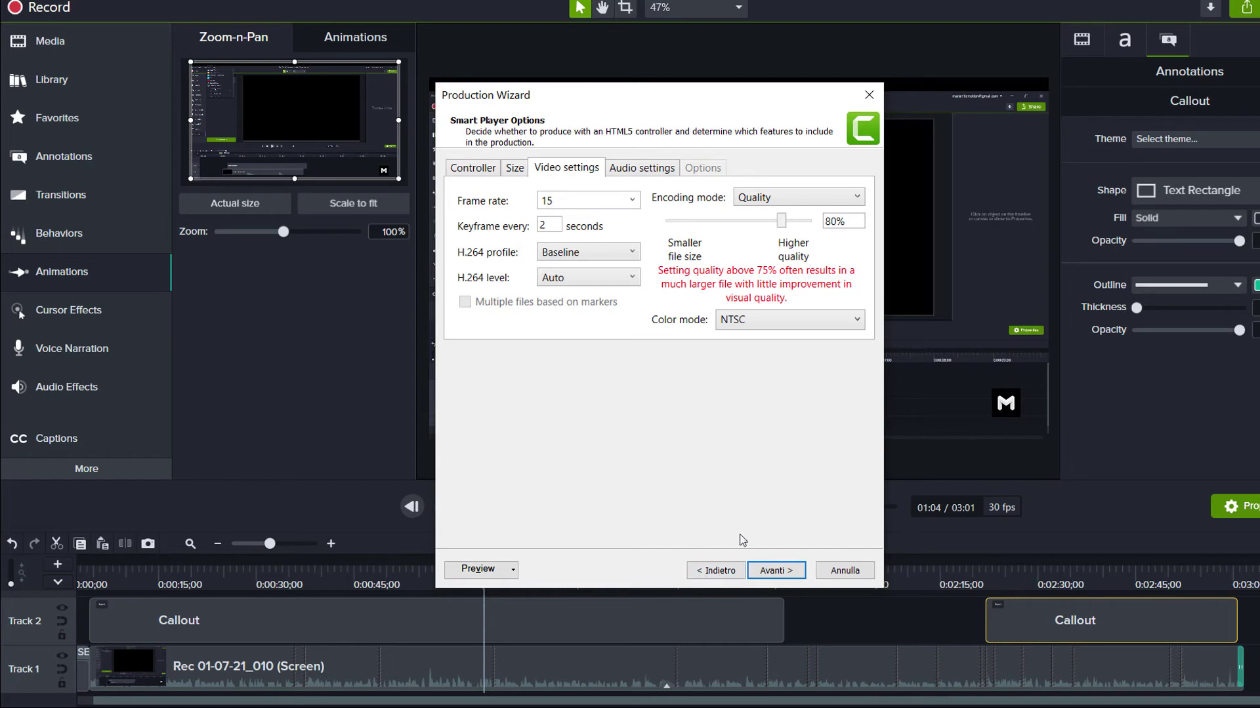
click(634, 172)
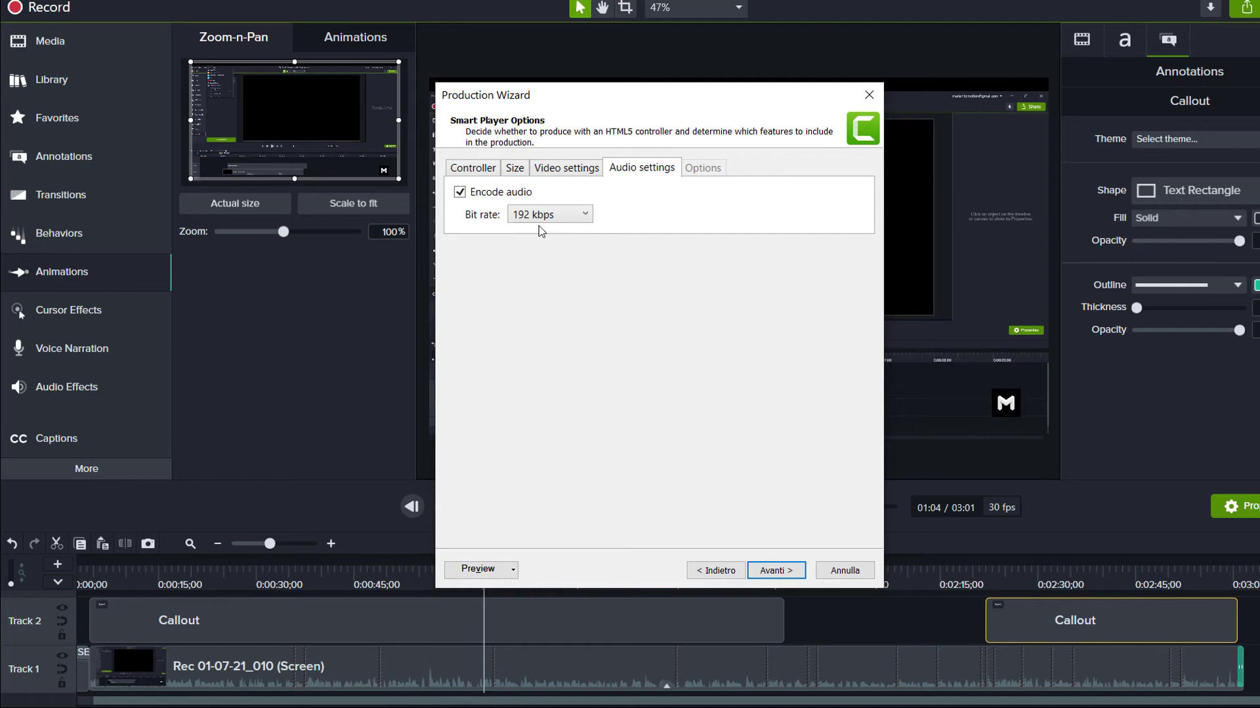
click(570, 215)
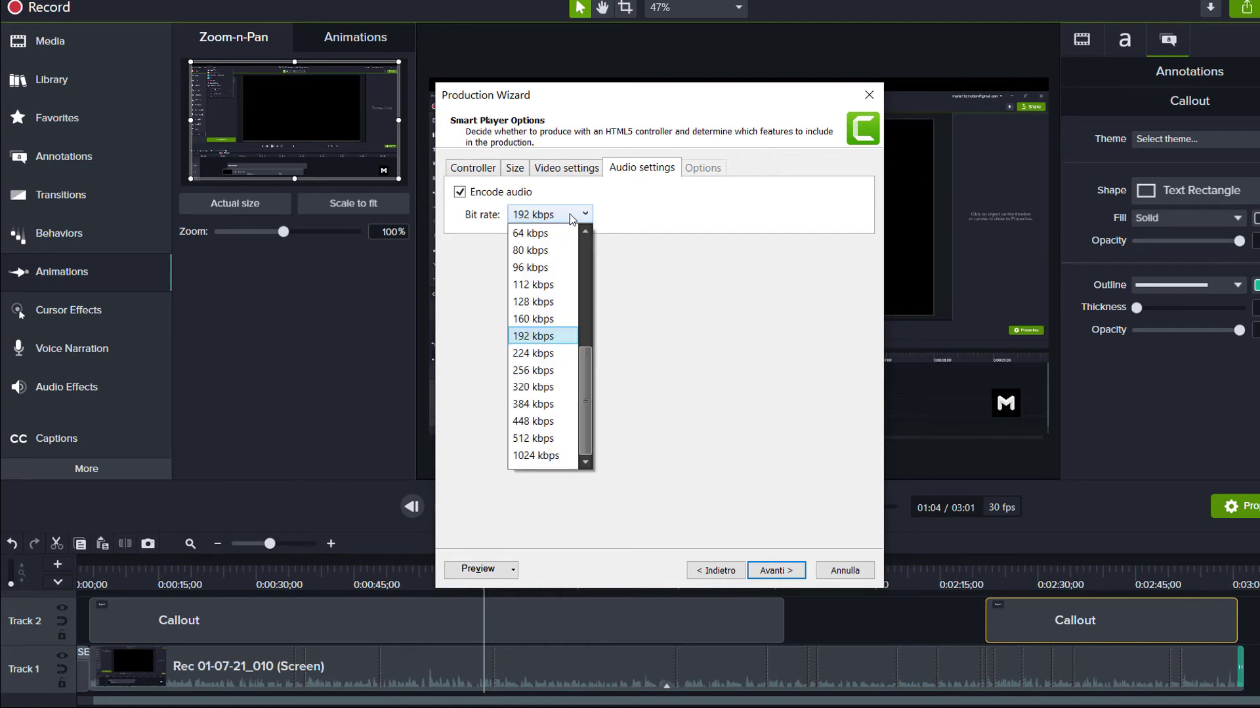